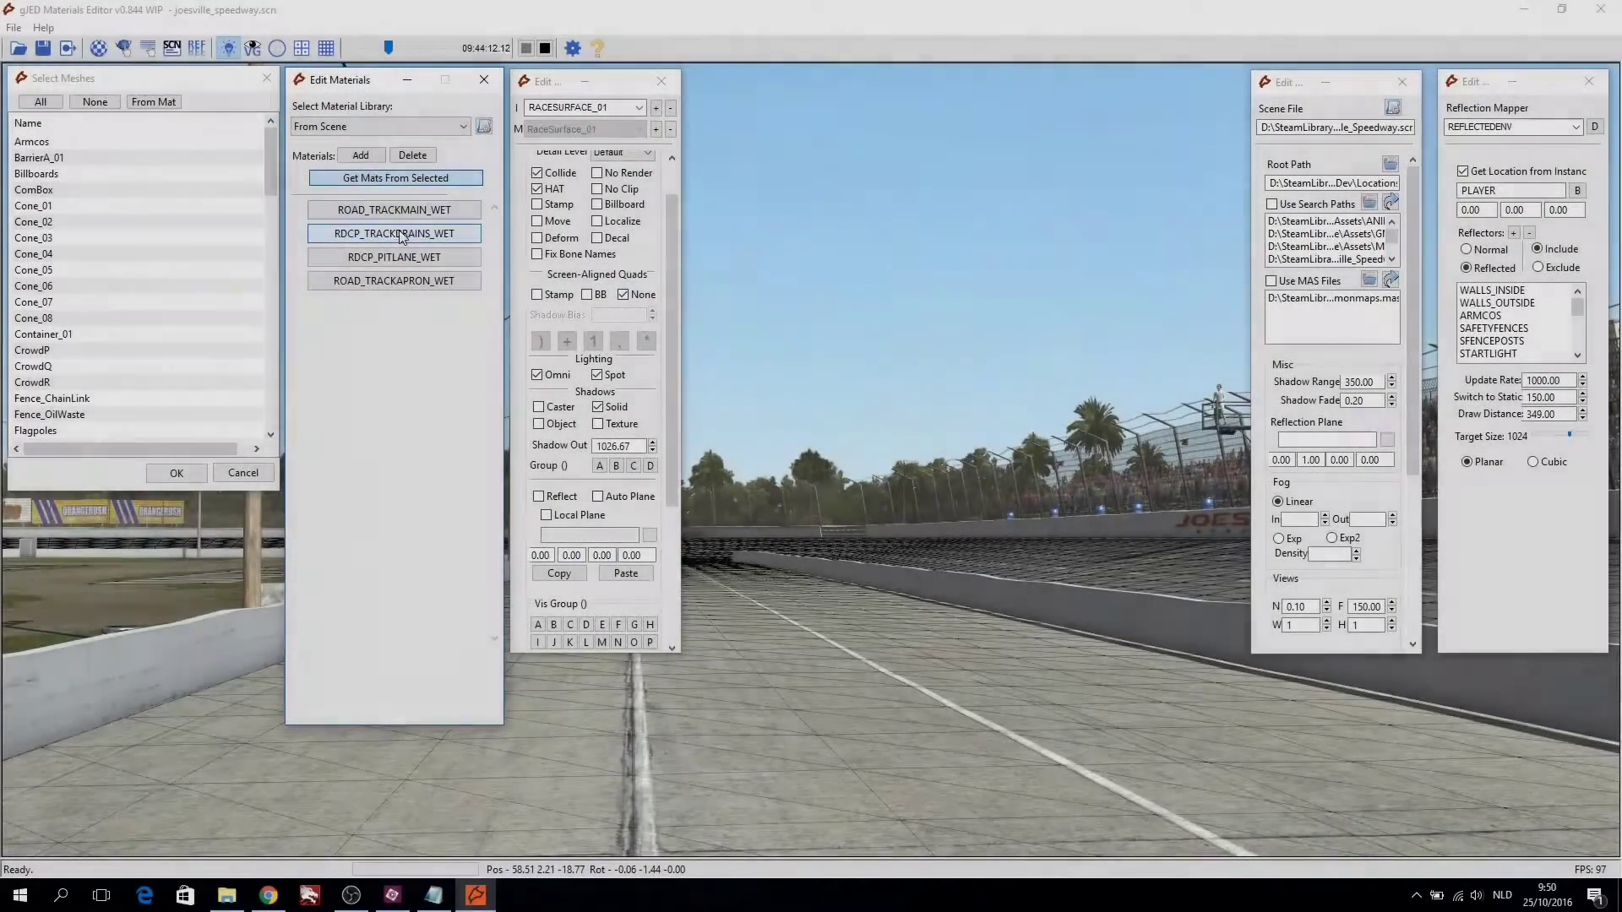
# - Open the ROAD_TRACKMAIN_WET material and set its specular Power to 20 and Fresnel Min to 0.1
pyautogui.click(403, 232)
pyautogui.moveTo(972, 583); pyautogui.dragTo(952, 304)
pyautogui.click(943, 304)
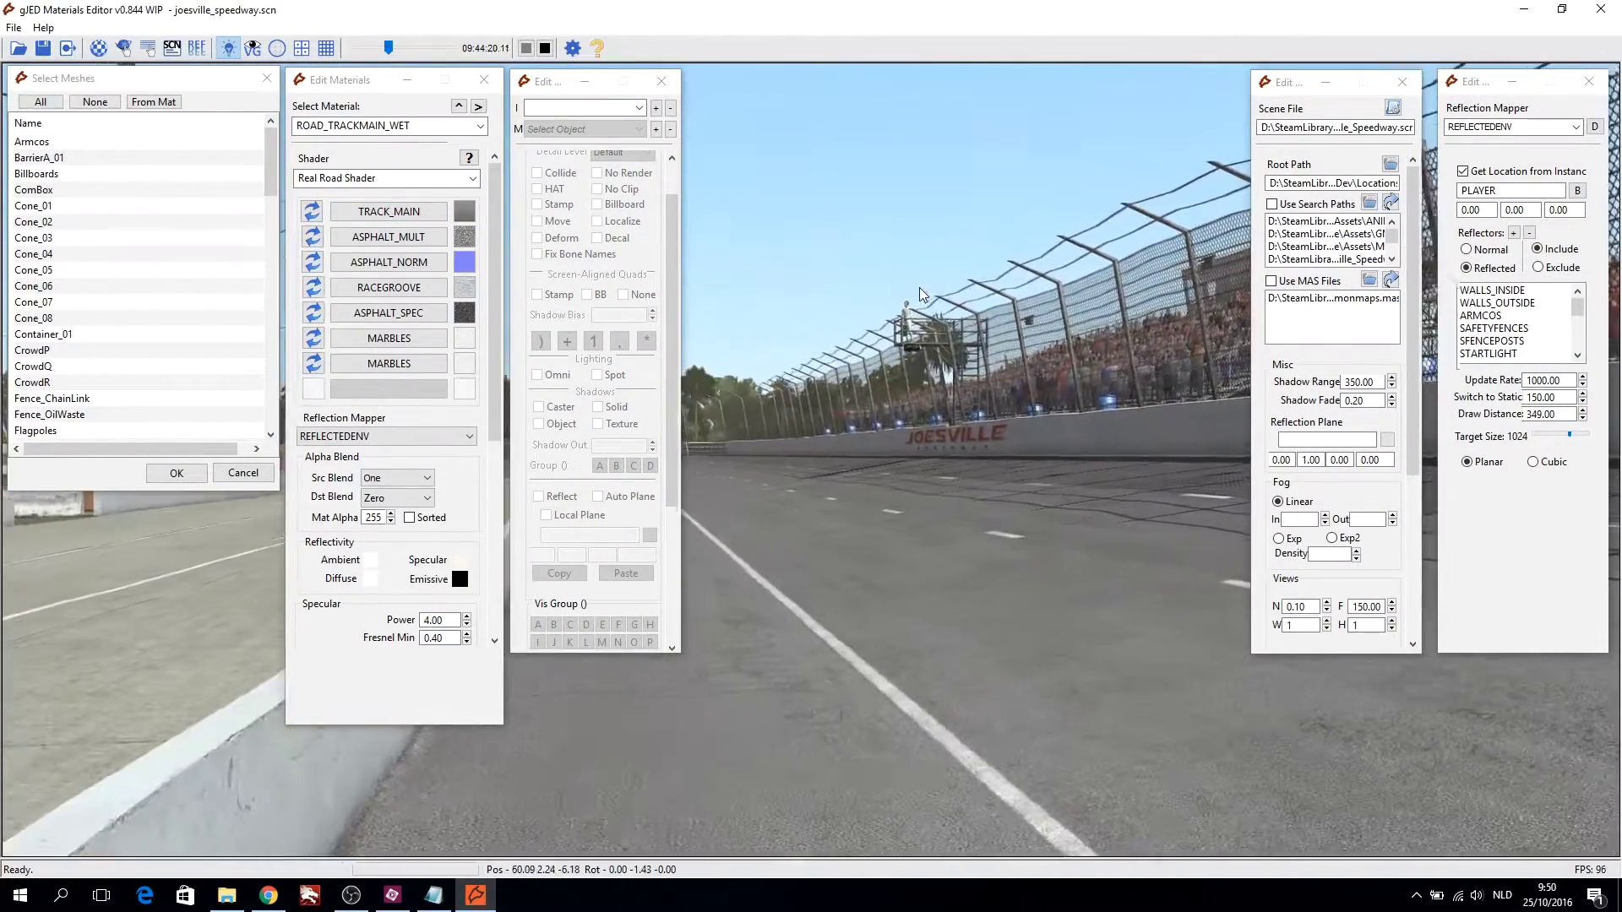
pyautogui.moveTo(449, 621); pyautogui.dragTo(362, 623)
pyautogui.write('20')
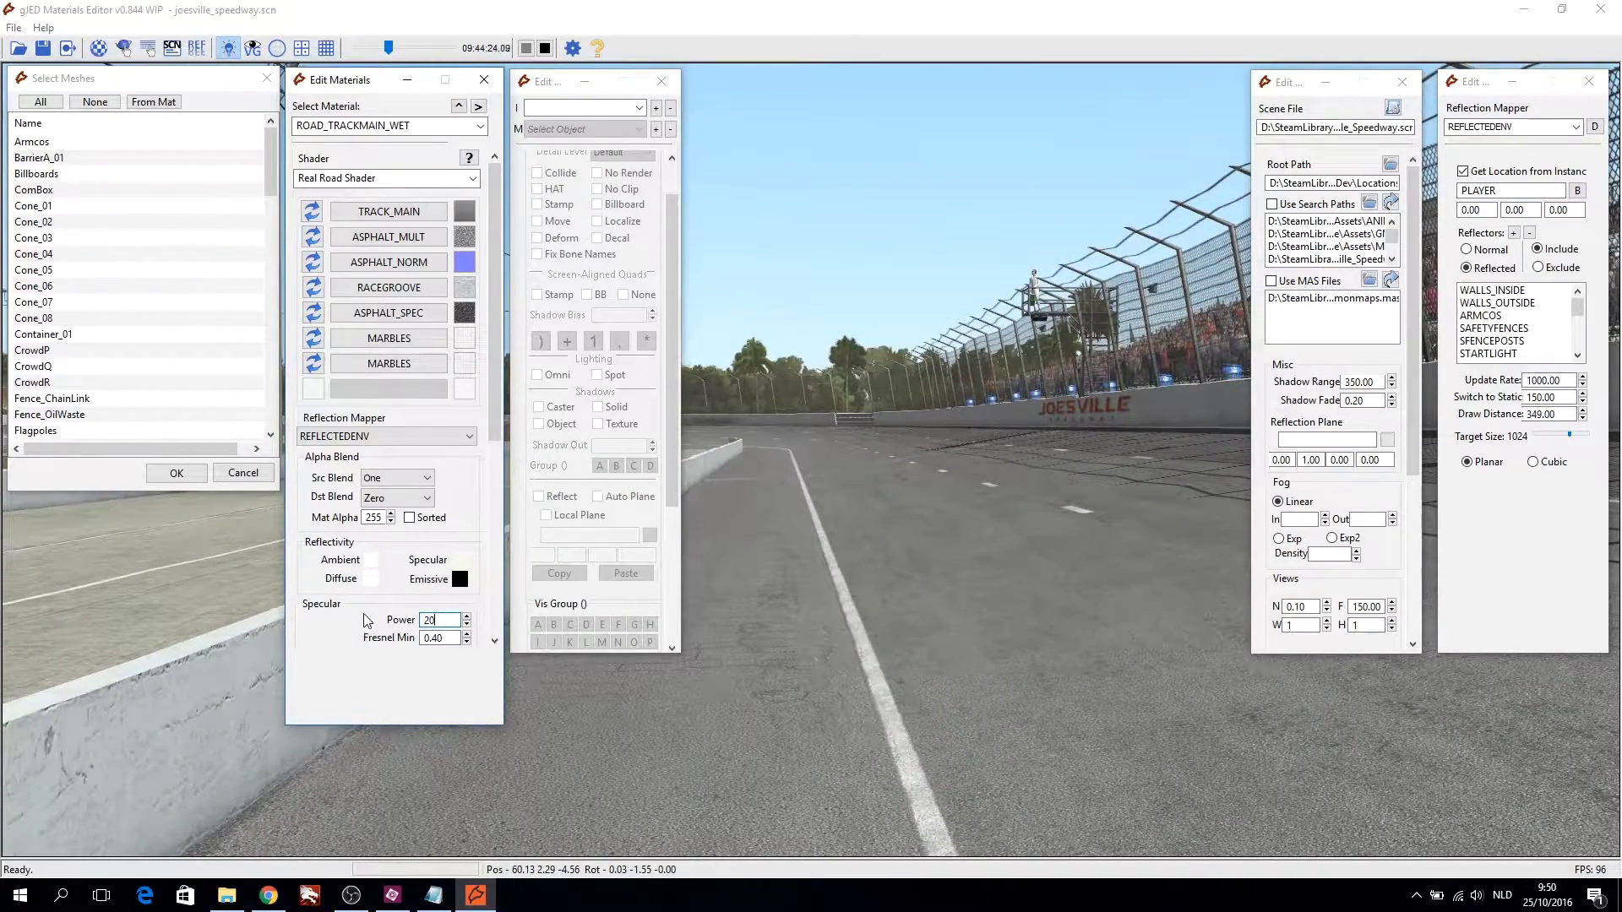
pyautogui.press('Tab')
pyautogui.write('0.1')
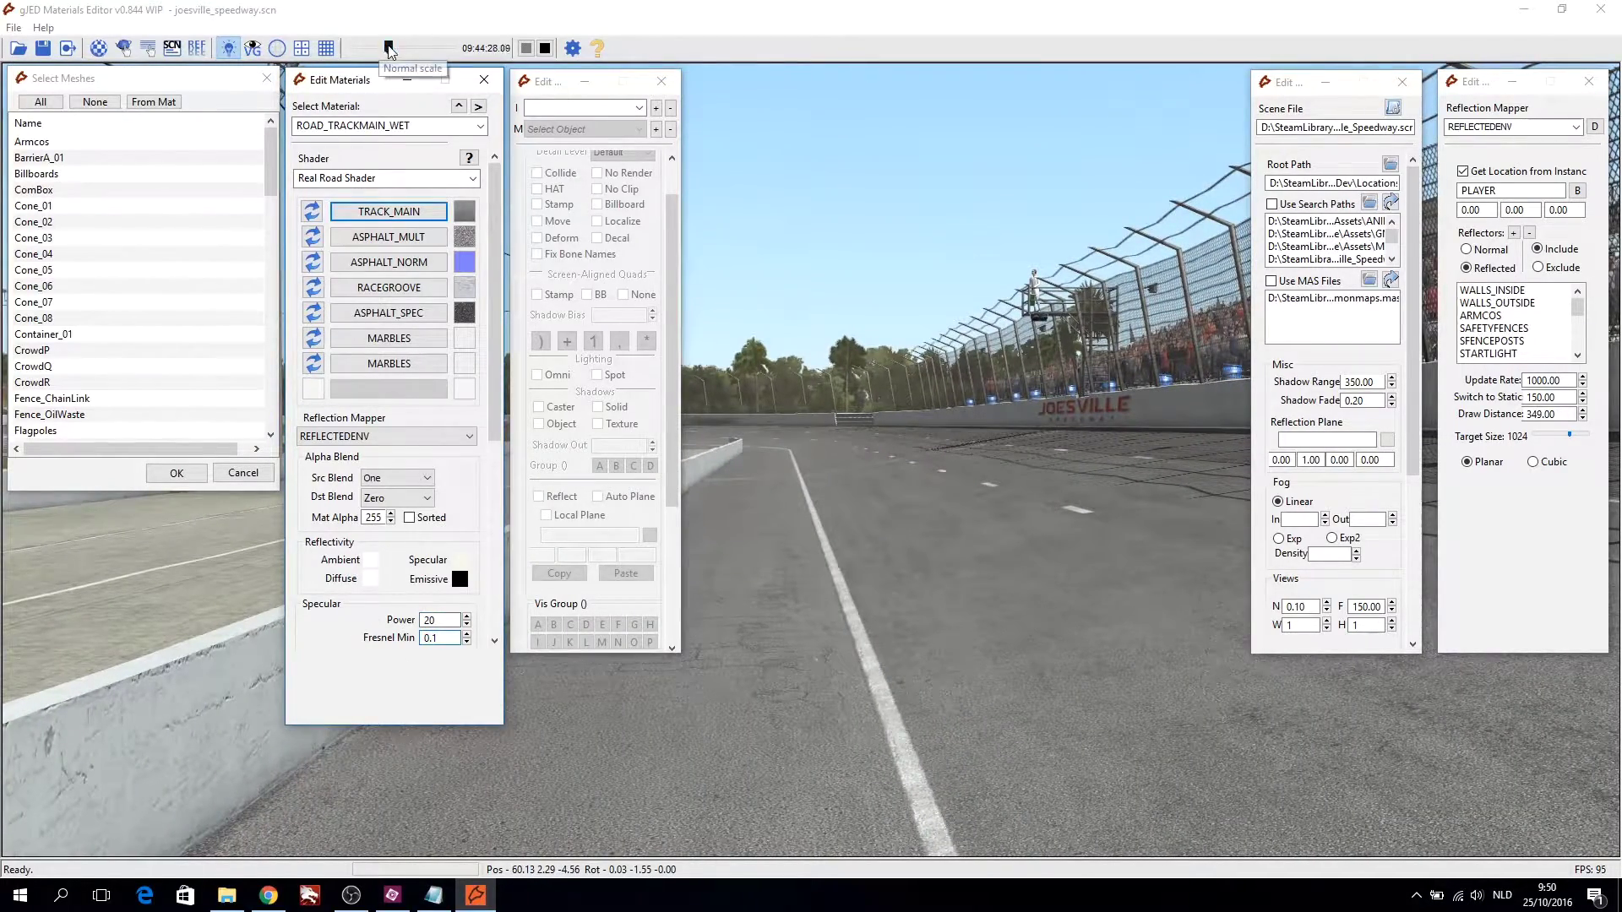
# - Shift the scene's time of day to about 16:57 and set the specular Fresnel Min to 0.5
pyautogui.moveTo(388, 47); pyautogui.dragTo(420, 46)
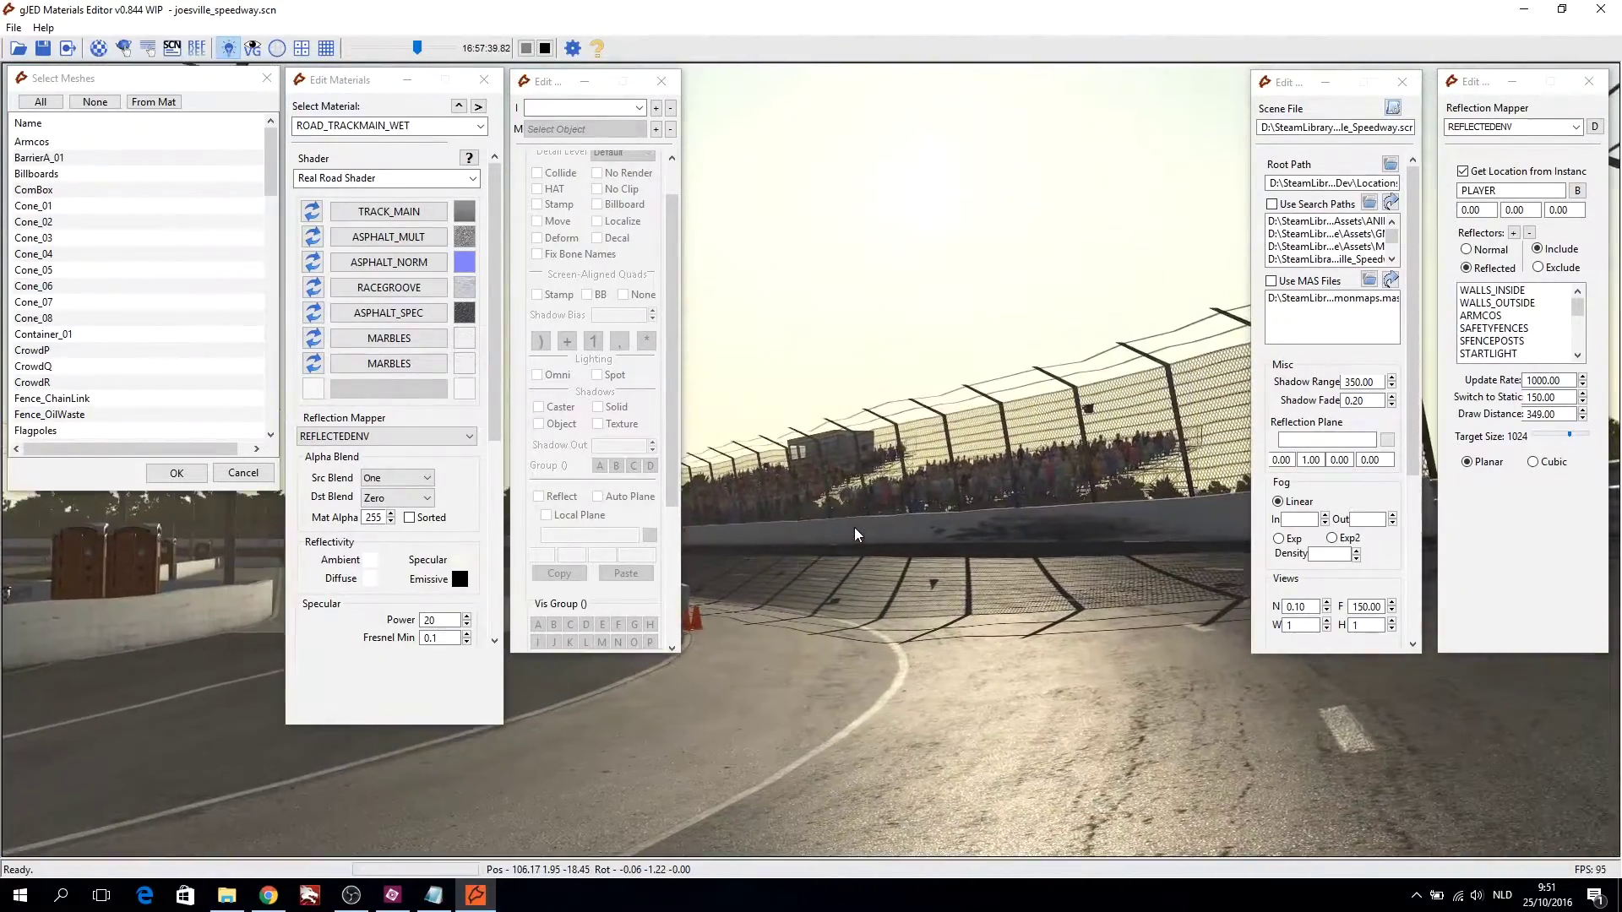
pyautogui.click(389, 636)
pyautogui.write('0.5')
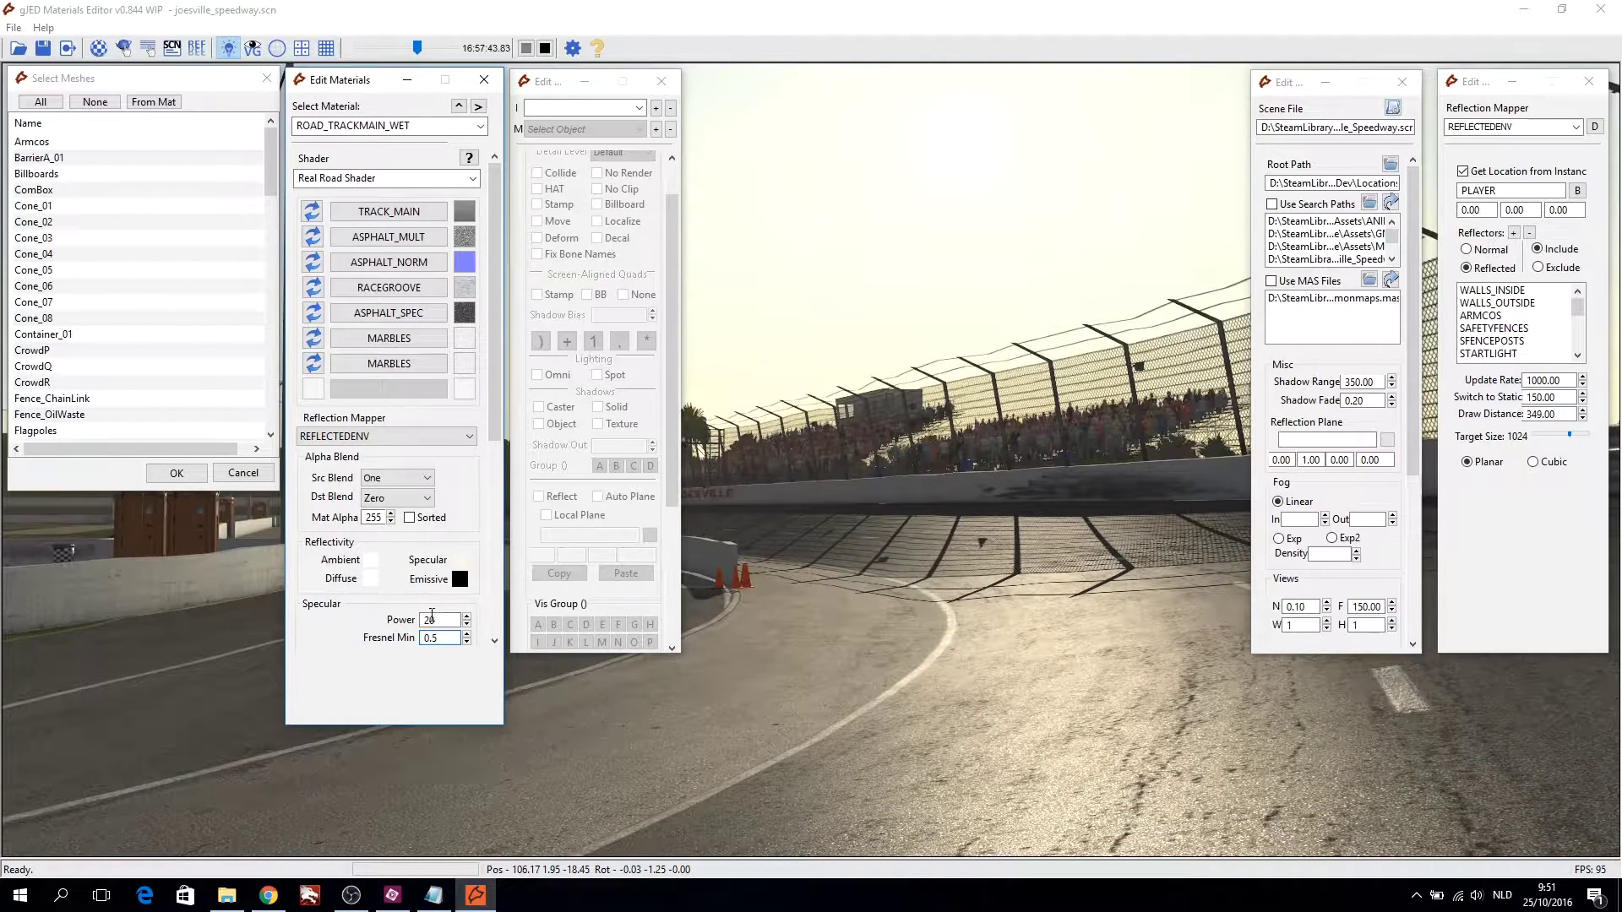
# - Set the track material's specular Power to 20 and its Fresnel Min, Fresnel Max and Fresnel Exp to 1
pyautogui.scroll(-1, 454, 564)
pyautogui.click(437, 577)
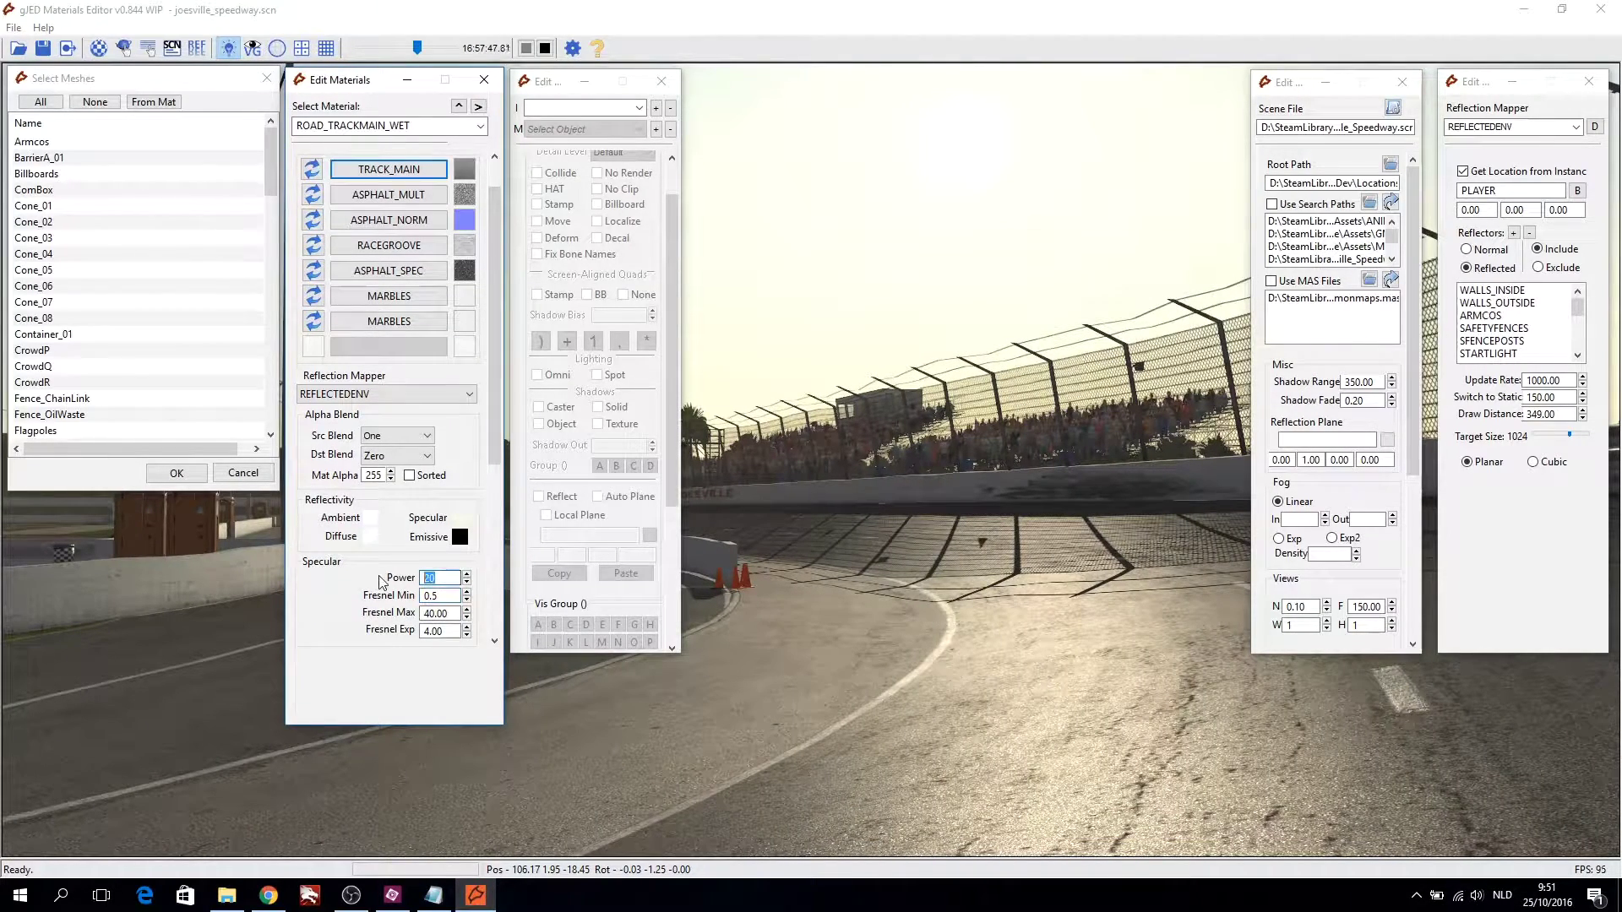
pyautogui.write('0')
pyautogui.moveTo(440, 578); pyautogui.dragTo(394, 581)
pyautogui.write('204')
pyautogui.click(445, 594)
pyautogui.write('120')
pyautogui.moveTo(447, 631); pyautogui.dragTo(394, 616)
pyautogui.write('120')
pyautogui.doubleClick(428, 613)
pyautogui.write('1')
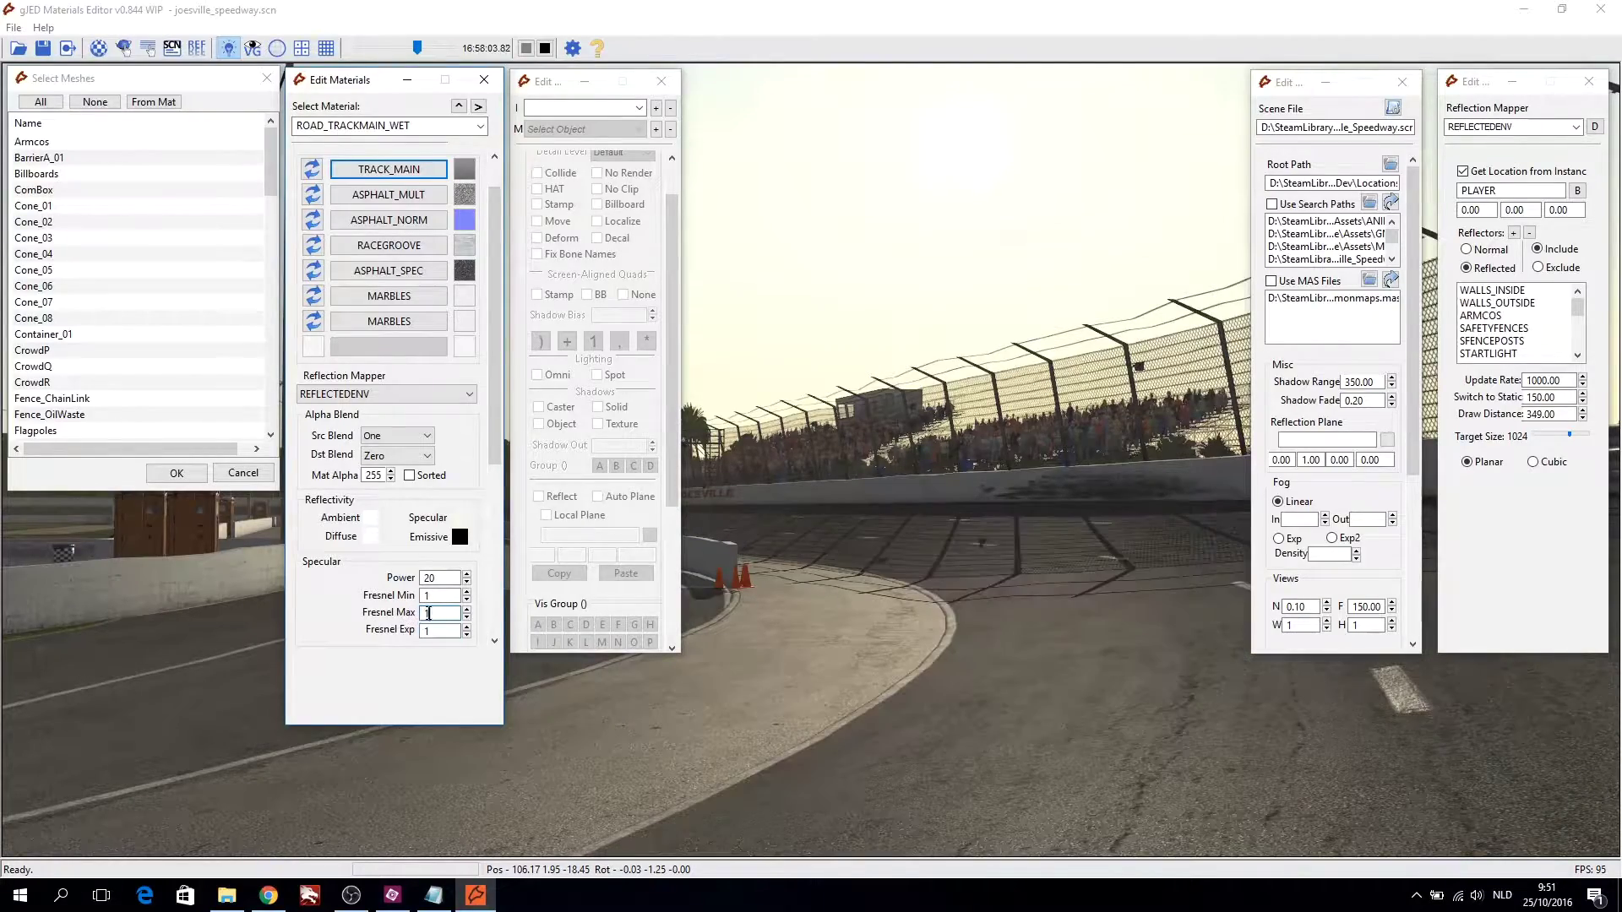
# - Set the specular Fresnel Max to 20 and try times of day around 15:55 and 16:07
pyautogui.moveTo(418, 49); pyautogui.dragTo(420, 51)
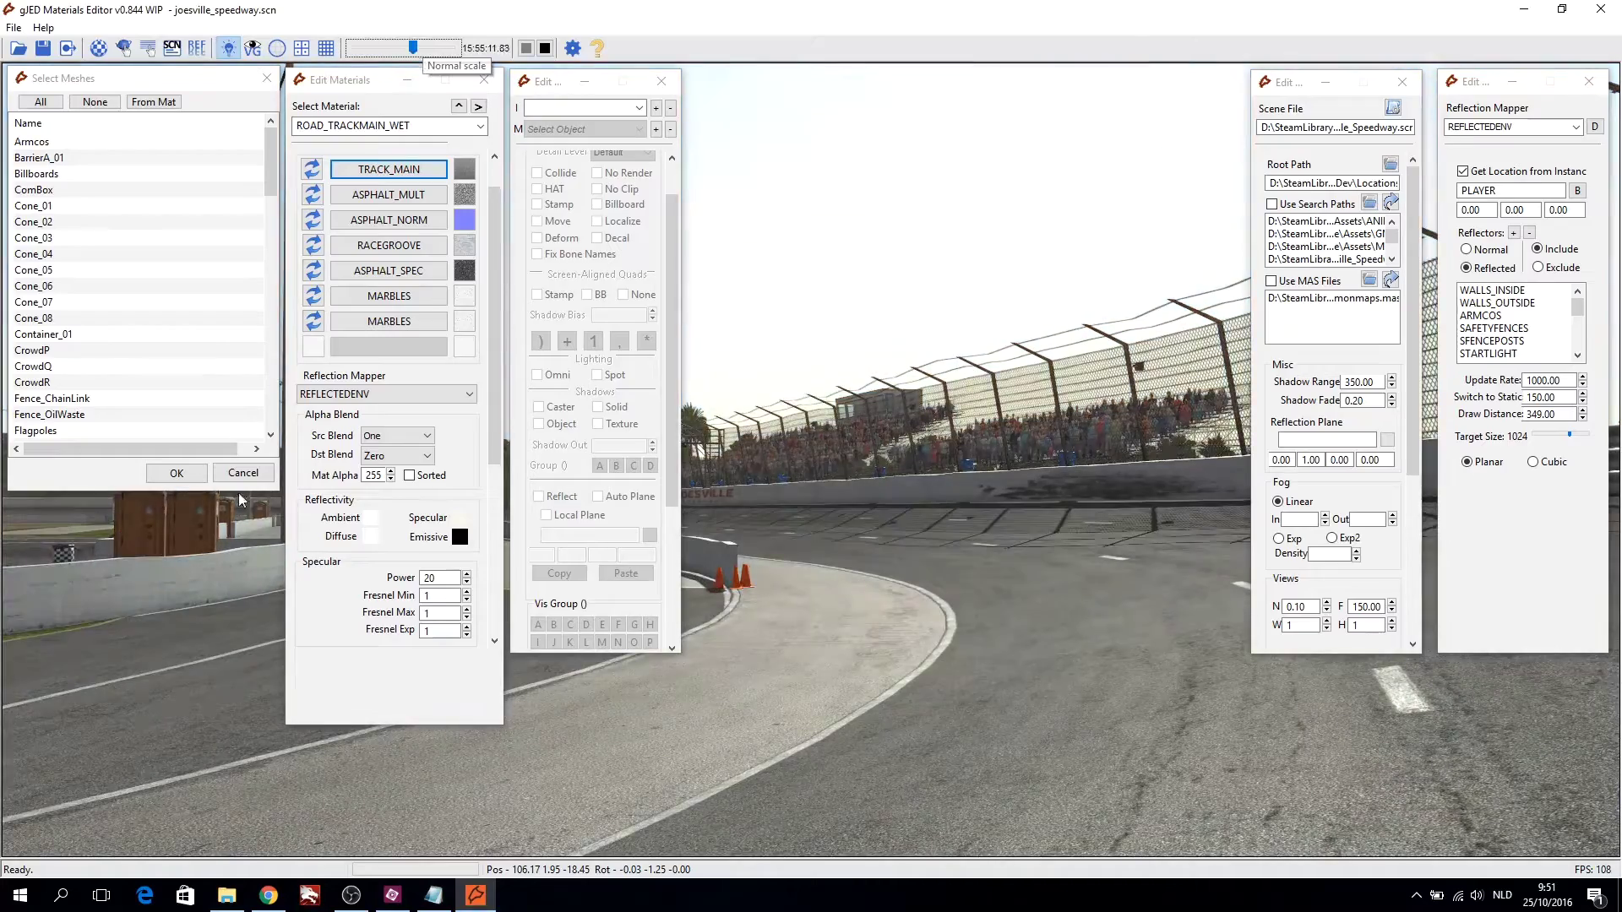
pyautogui.click(387, 619)
pyautogui.write('20')
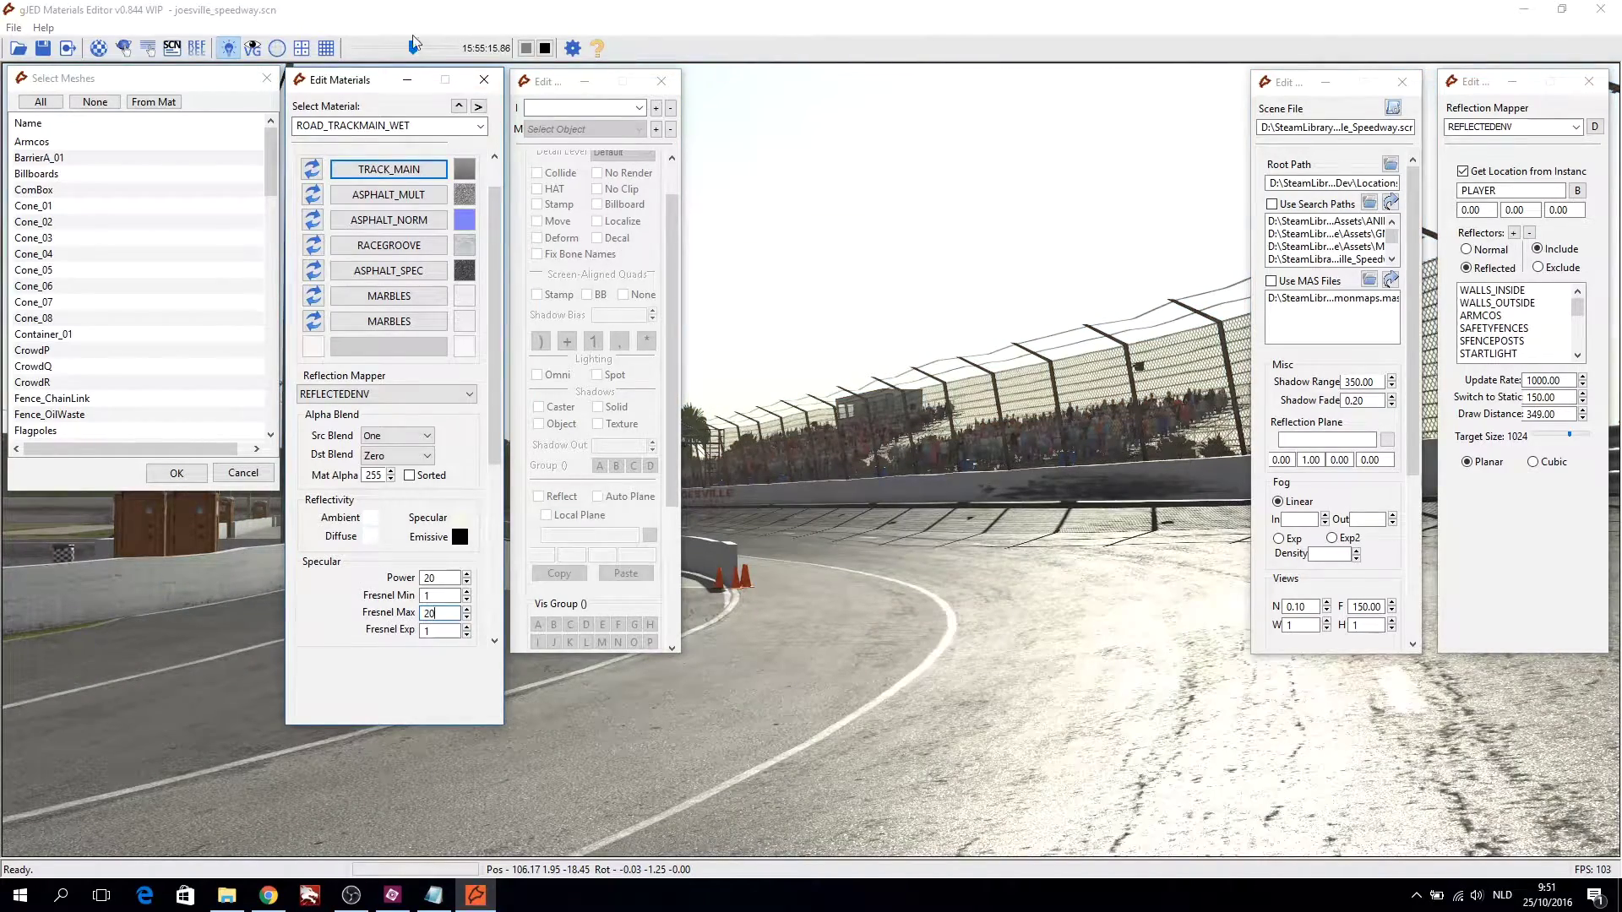
pyautogui.moveTo(414, 49); pyautogui.dragTo(413, 51)
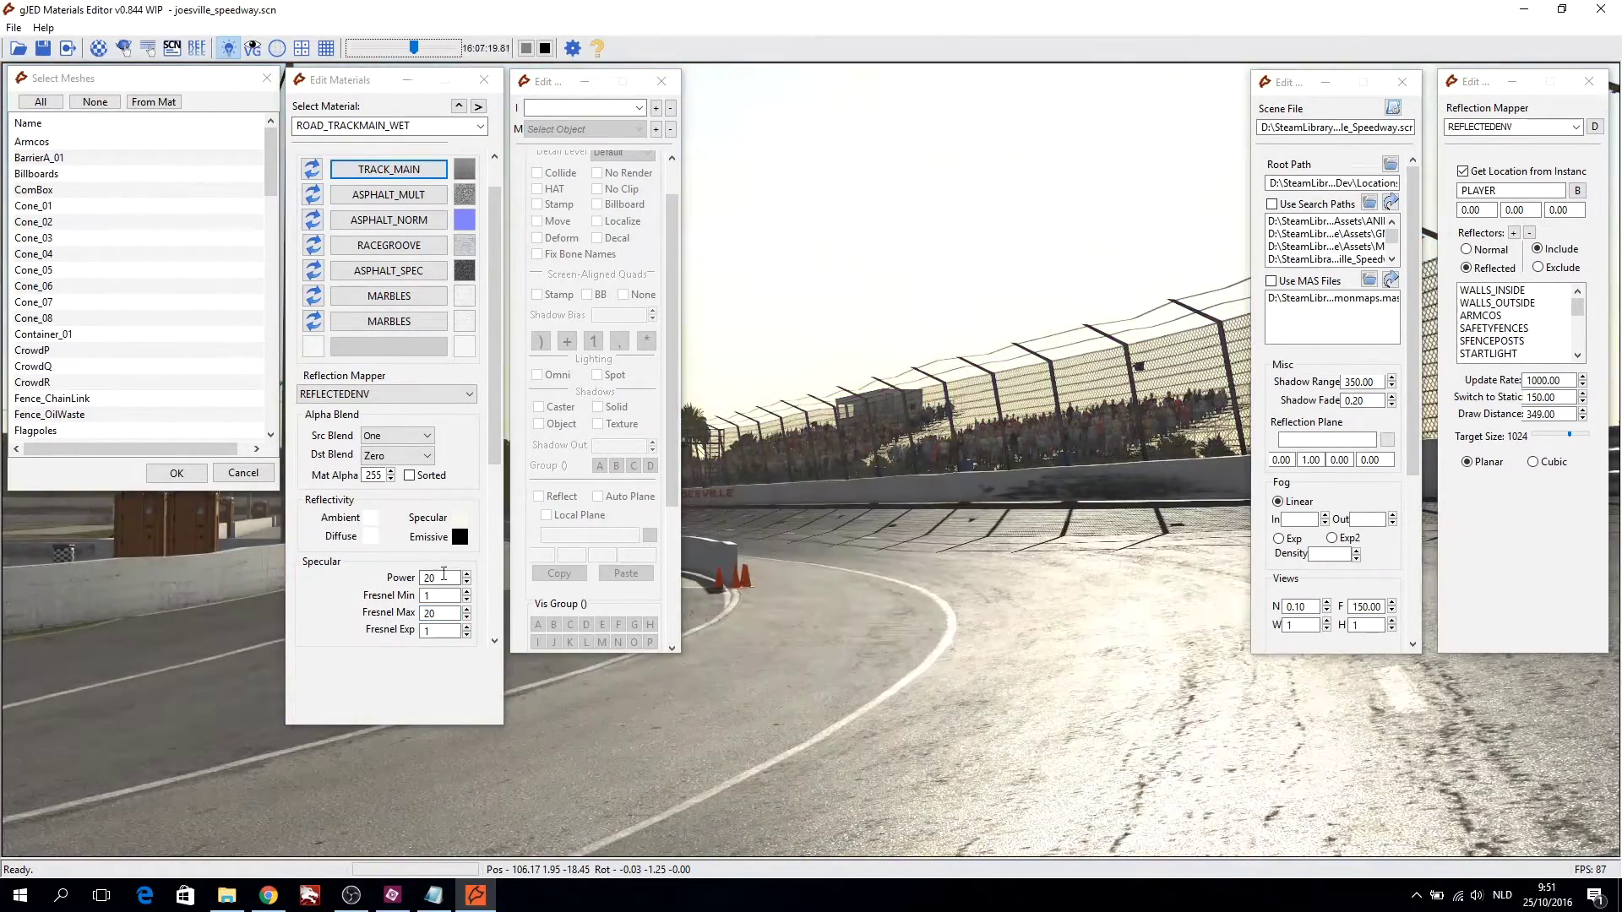
# - Set the material's specular Power to 4, Fresnel Min to 0.4 and Fresnel Exp to 3
pyautogui.click(441, 581)
pyautogui.write('4')
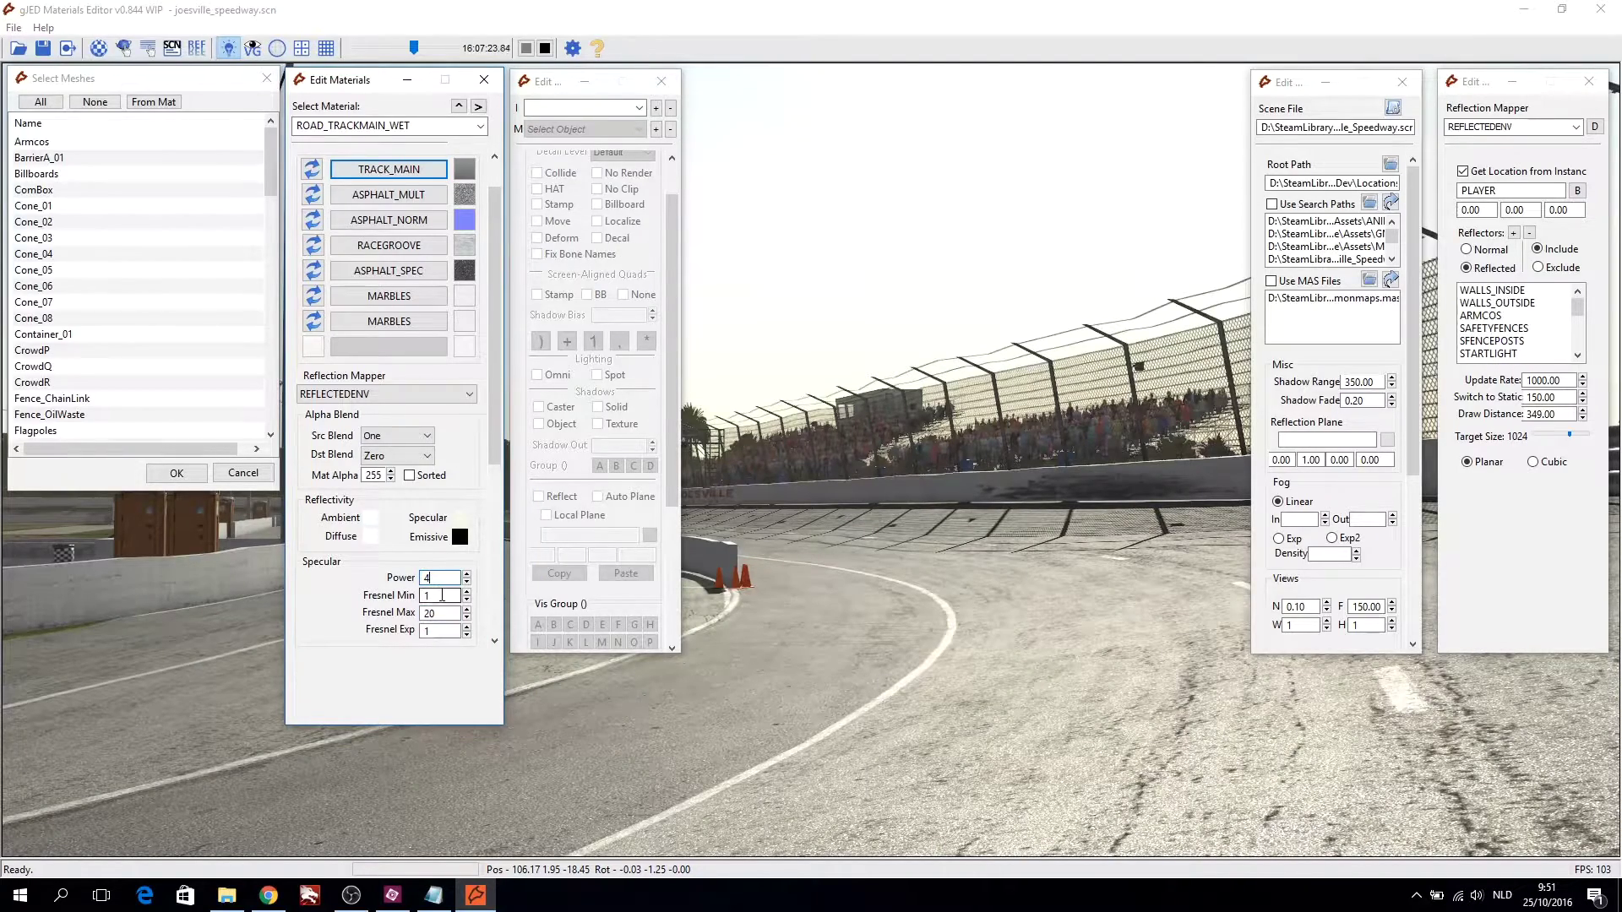
pyautogui.click(442, 595)
pyautogui.click(440, 630)
pyautogui.write('3')
pyautogui.moveTo(414, 49); pyautogui.dragTo(416, 50)
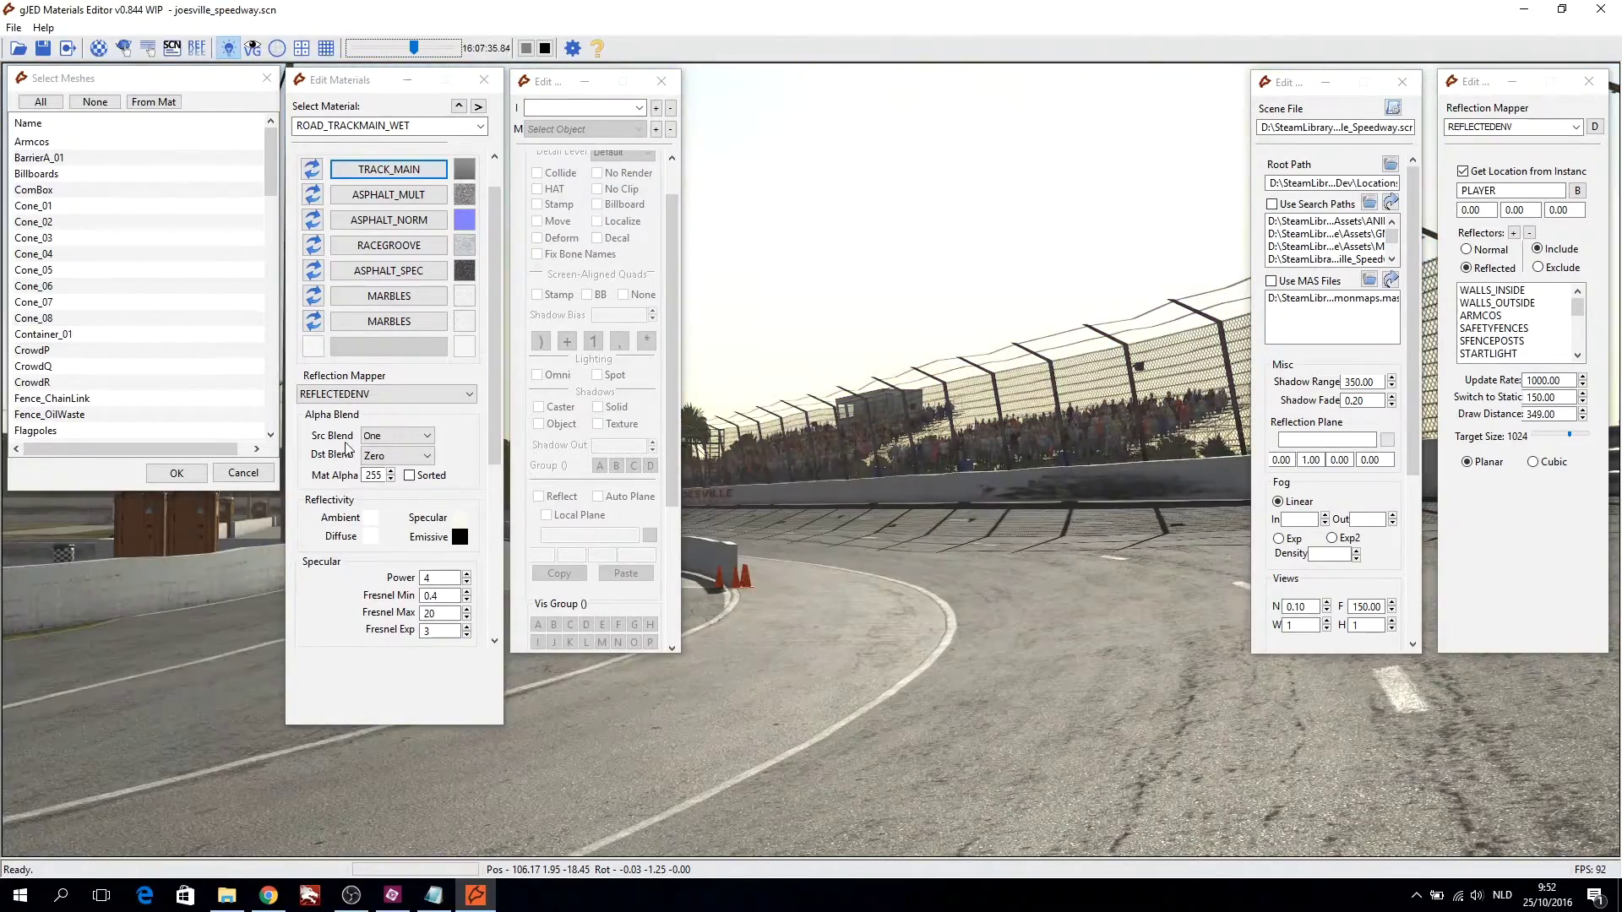
# - Set the track material's specular Power to 20, Fresnel Min to 1 and Fresnel Exp to 2
pyautogui.moveTo(437, 578); pyautogui.dragTo(388, 569)
pyautogui.write('20')
pyautogui.press('Tab')
pyautogui.write('1')
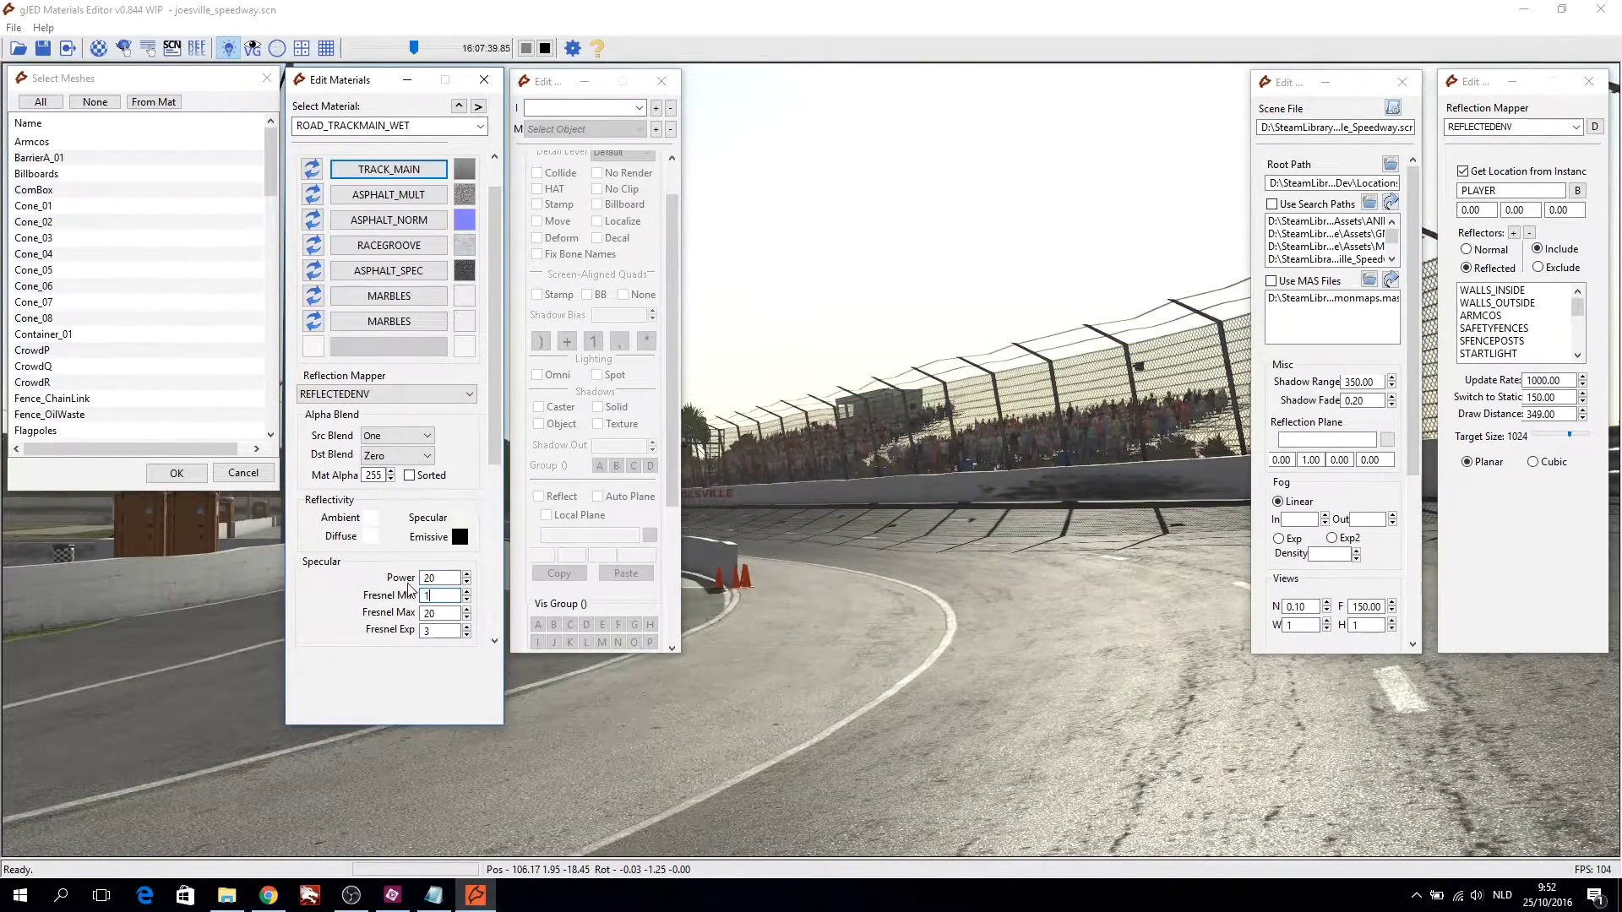
pyautogui.press('Tab')
pyautogui.press('Tab')
pyautogui.write('2')
# - Examine the track surface's specular highlights at times of day around 16:20 and 15:42
pyautogui.moveTo(413, 48); pyautogui.dragTo(414, 52)
pyautogui.moveTo(870, 405); pyautogui.dragTo(880, 410)
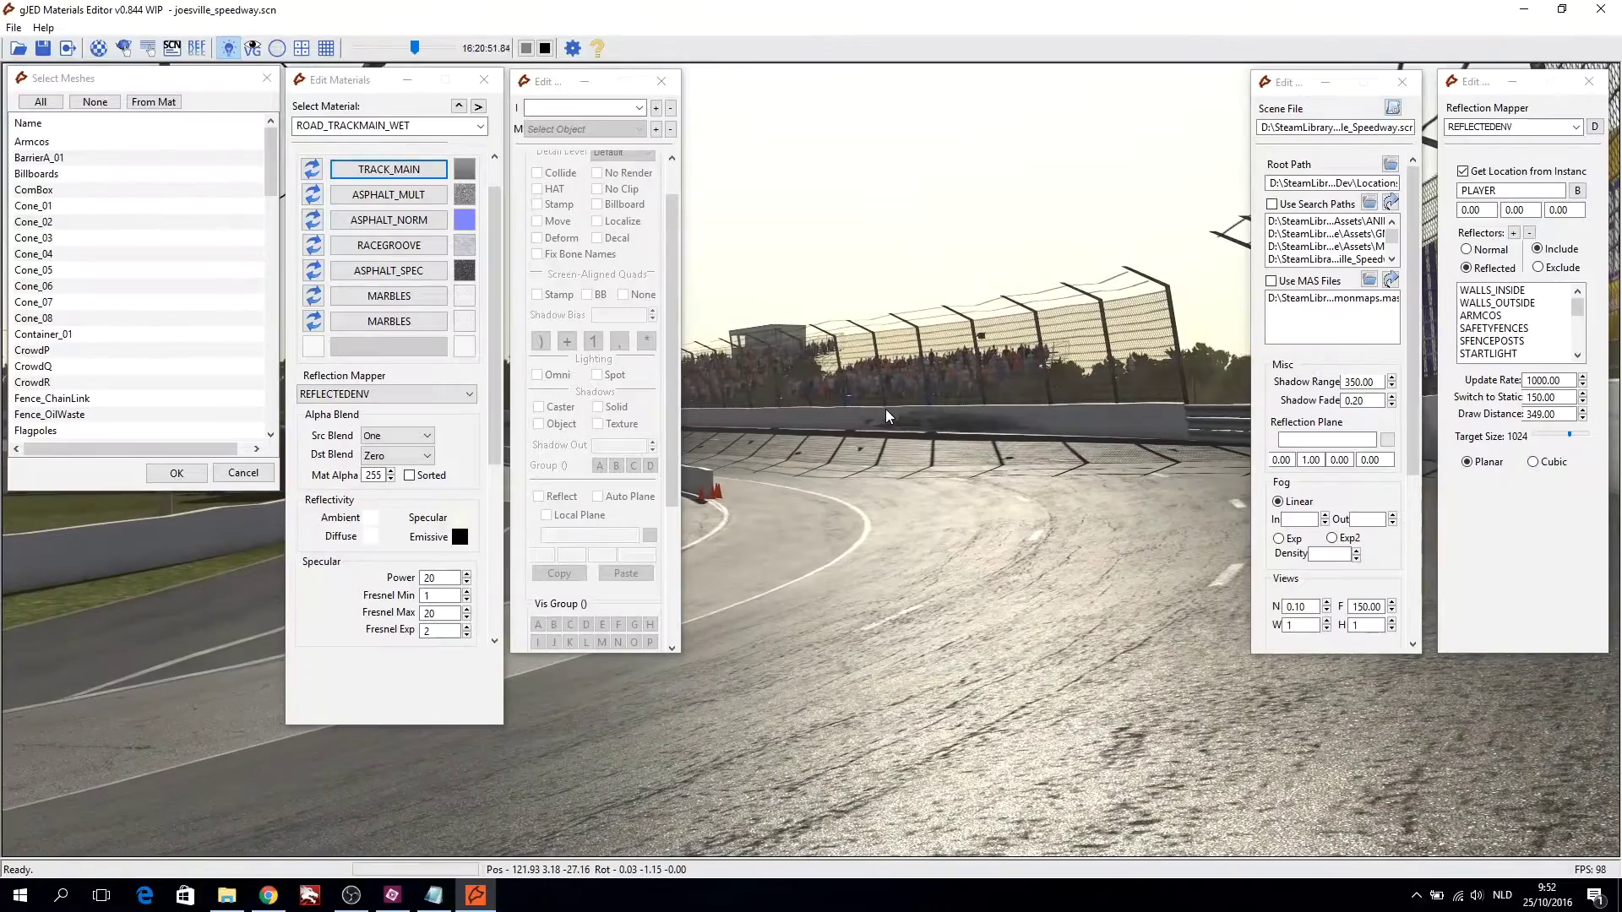
pyautogui.moveTo(415, 48); pyautogui.dragTo(412, 50)
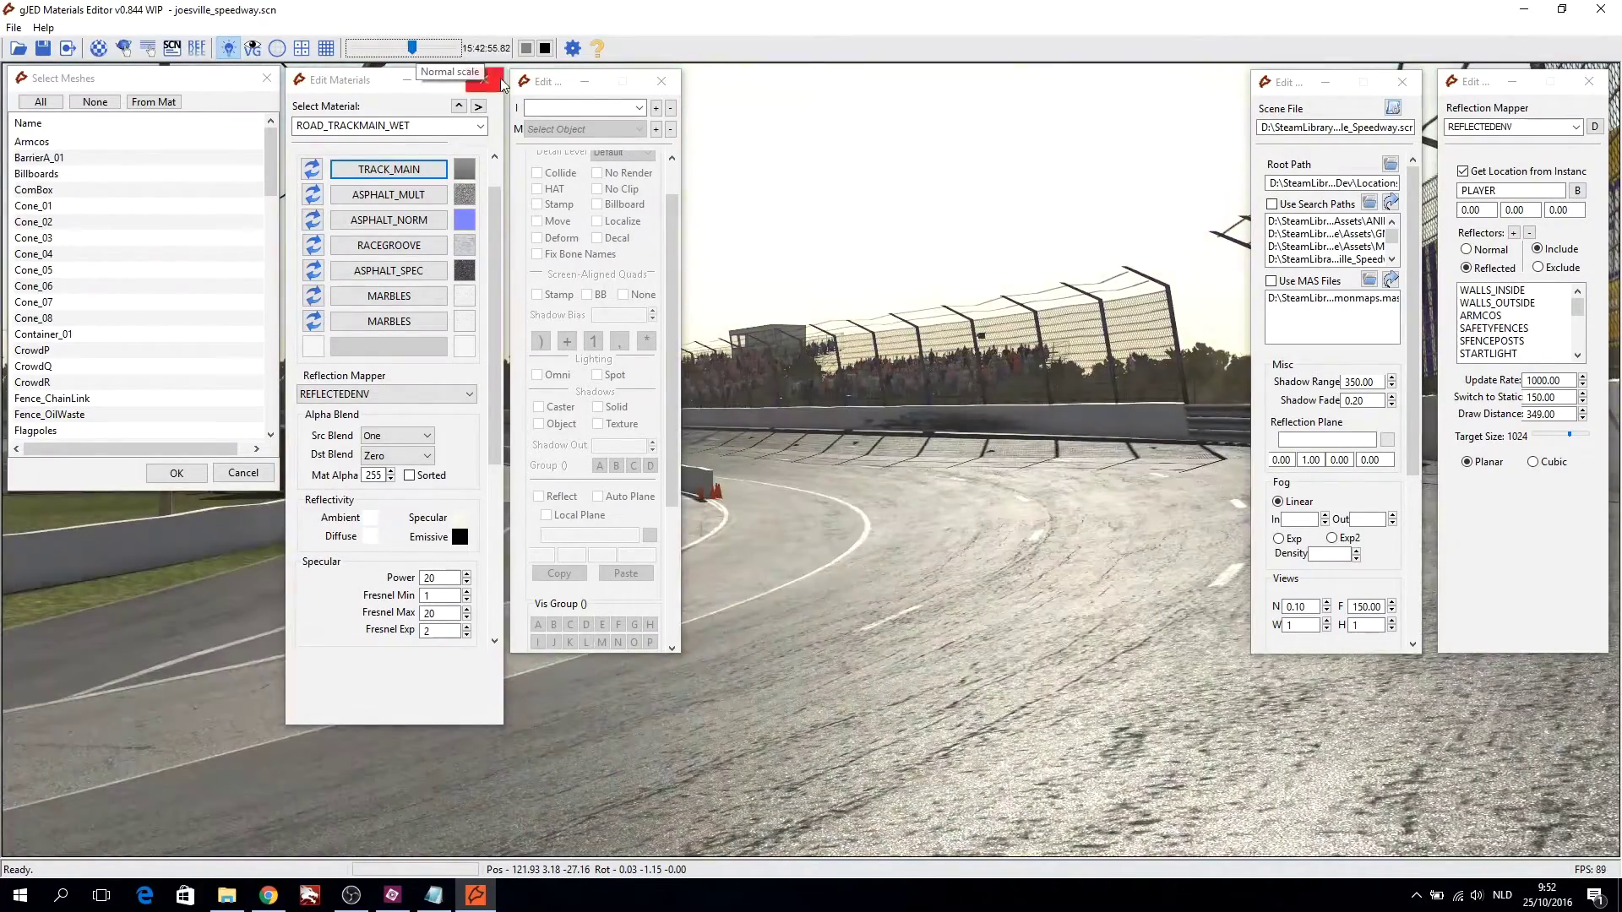
# - Open the last MARBLES texture stage and set its reflection Fresnel Min to 4, Max to 1 and Exp to 1
pyautogui.click(379, 327)
pyautogui.doubleClick(394, 489)
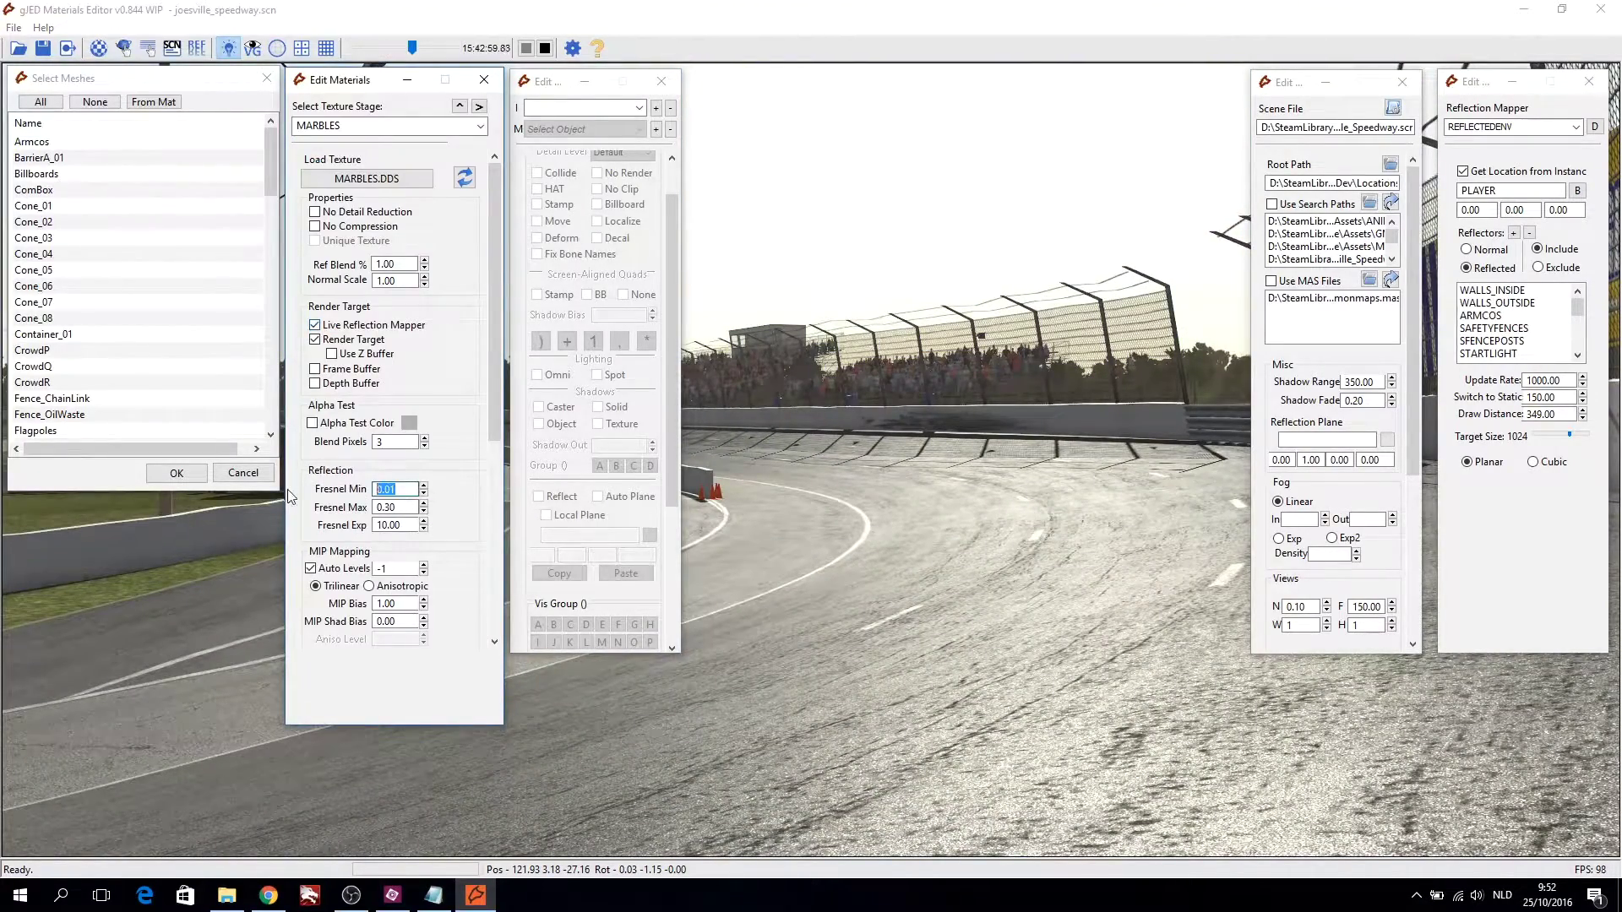
pyautogui.write('0')
pyautogui.doubleClick(394, 507)
pyautogui.press('Tab')
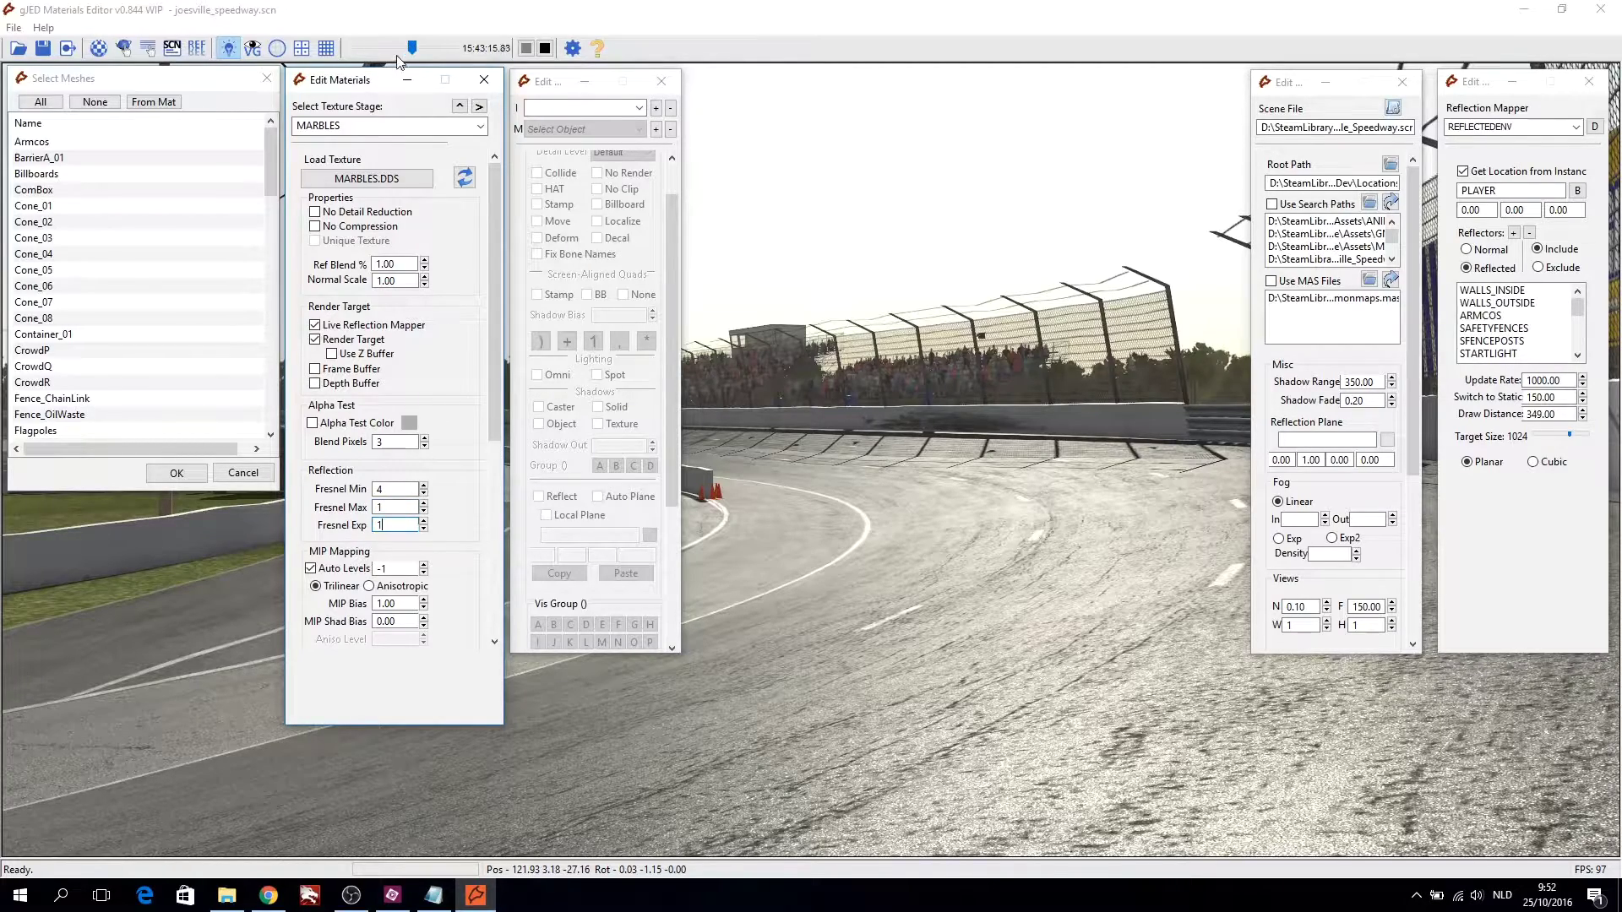
# - Move the time of day to about 11:28 and set the MARBLES reflection Fresnel Min to 0.01, Max to 0.9 and Exp to 10
pyautogui.moveTo(411, 47); pyautogui.dragTo(393, 44)
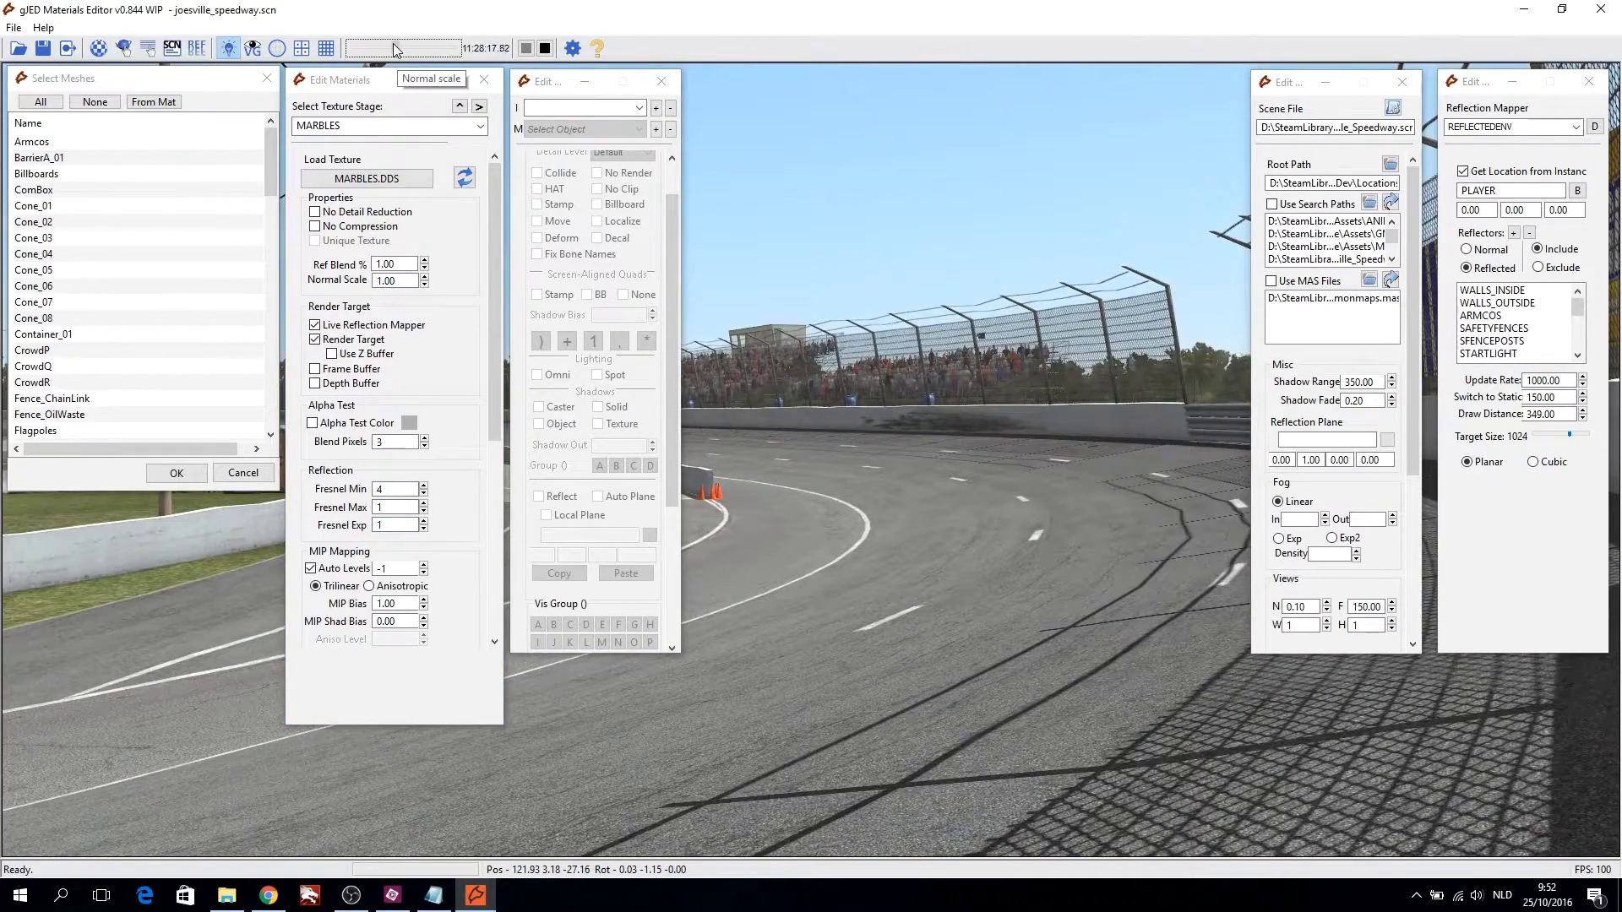
pyautogui.doubleClick(394, 488)
pyautogui.write('0.01')
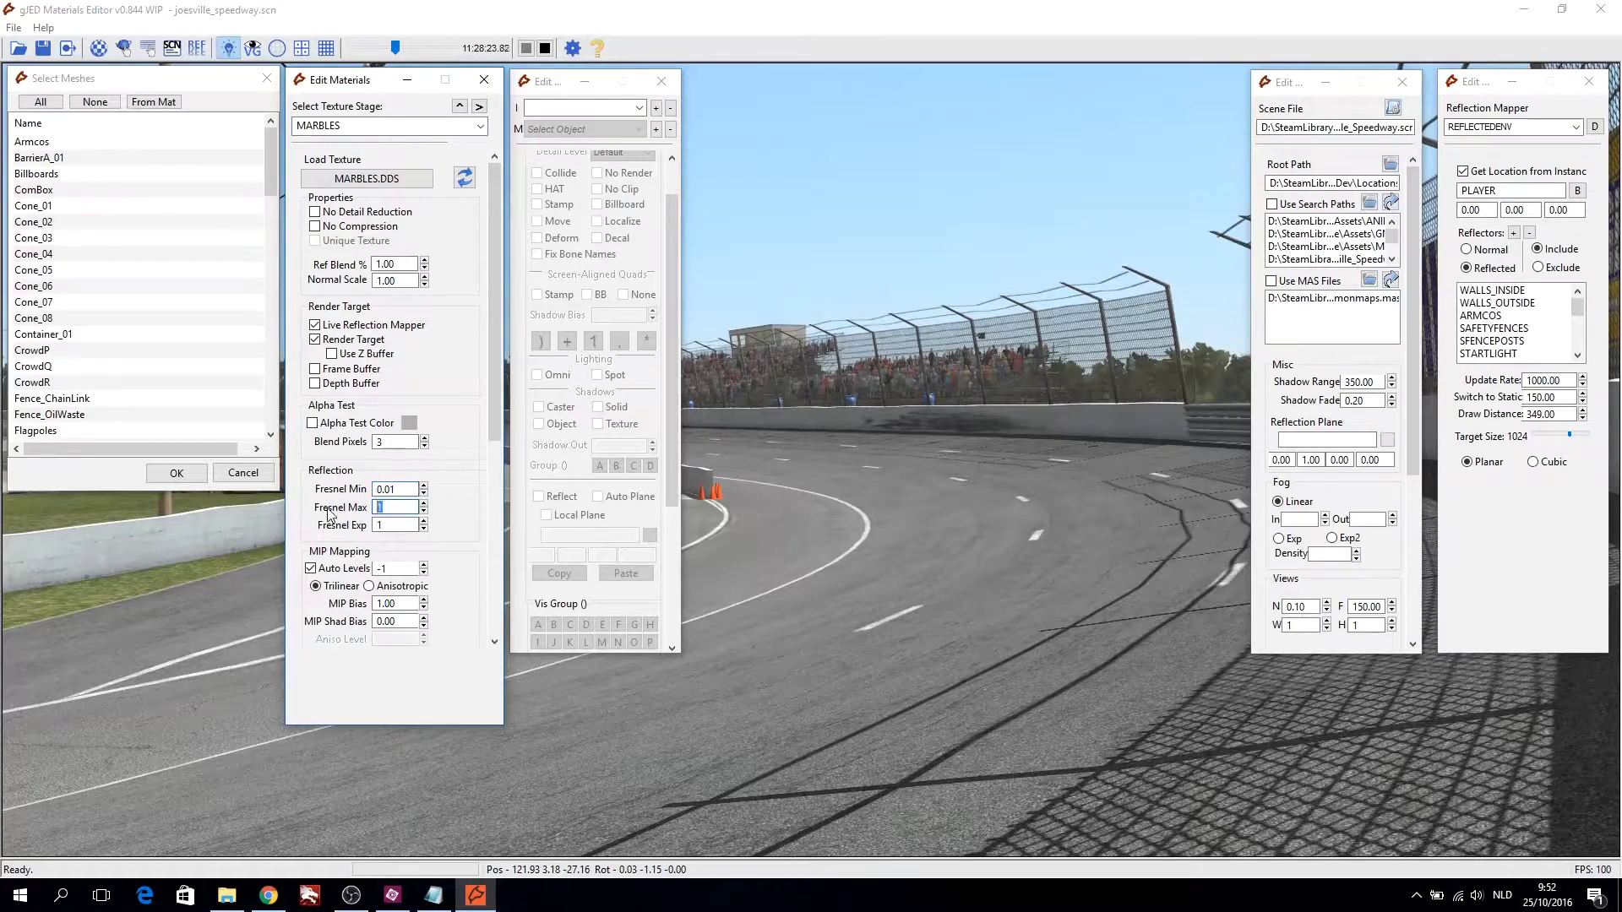
pyautogui.press('Tab')
pyautogui.write('1')
pyautogui.doubleClick(402, 512)
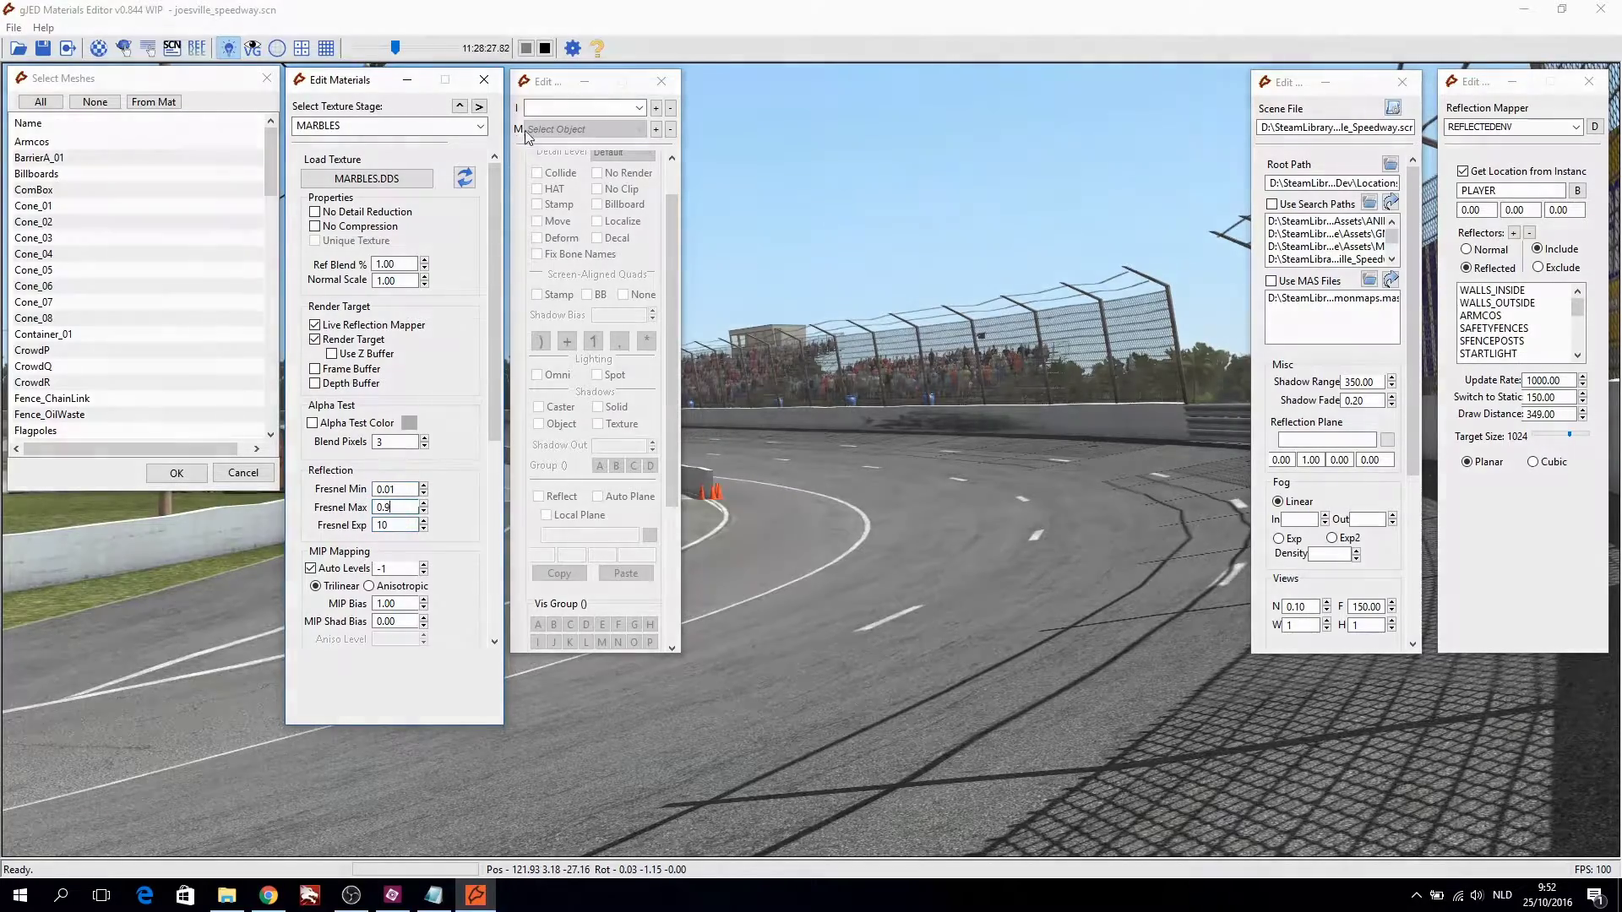
# - Close the Edit Materials window and the object editing window beside it
pyautogui.click(484, 79)
pyautogui.click(662, 81)
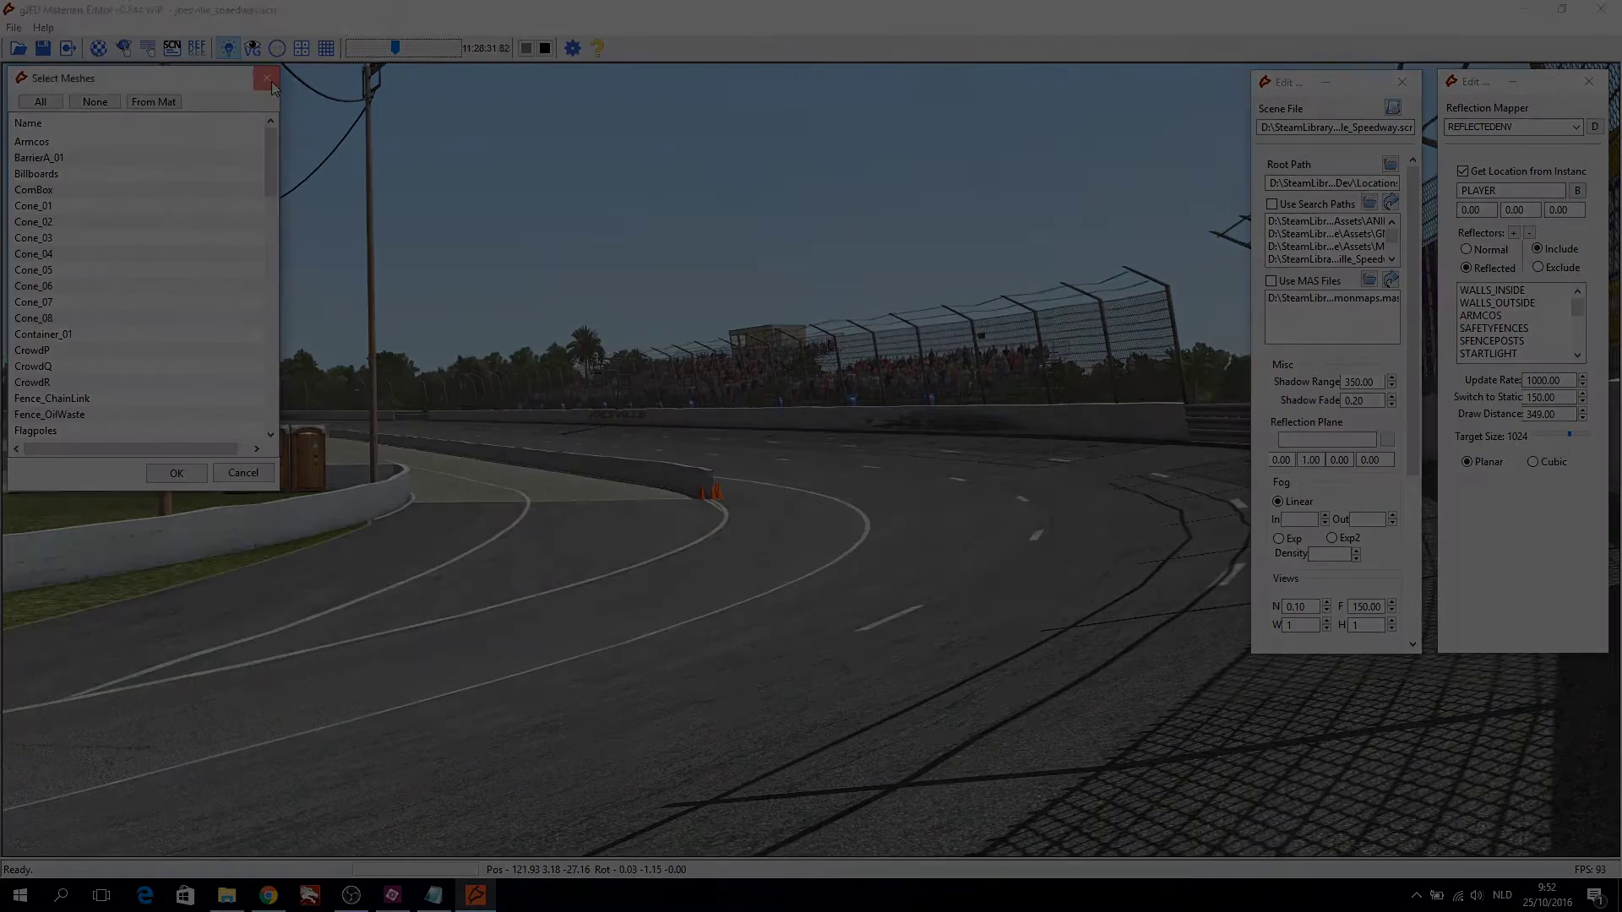
pyautogui.press('Escape')
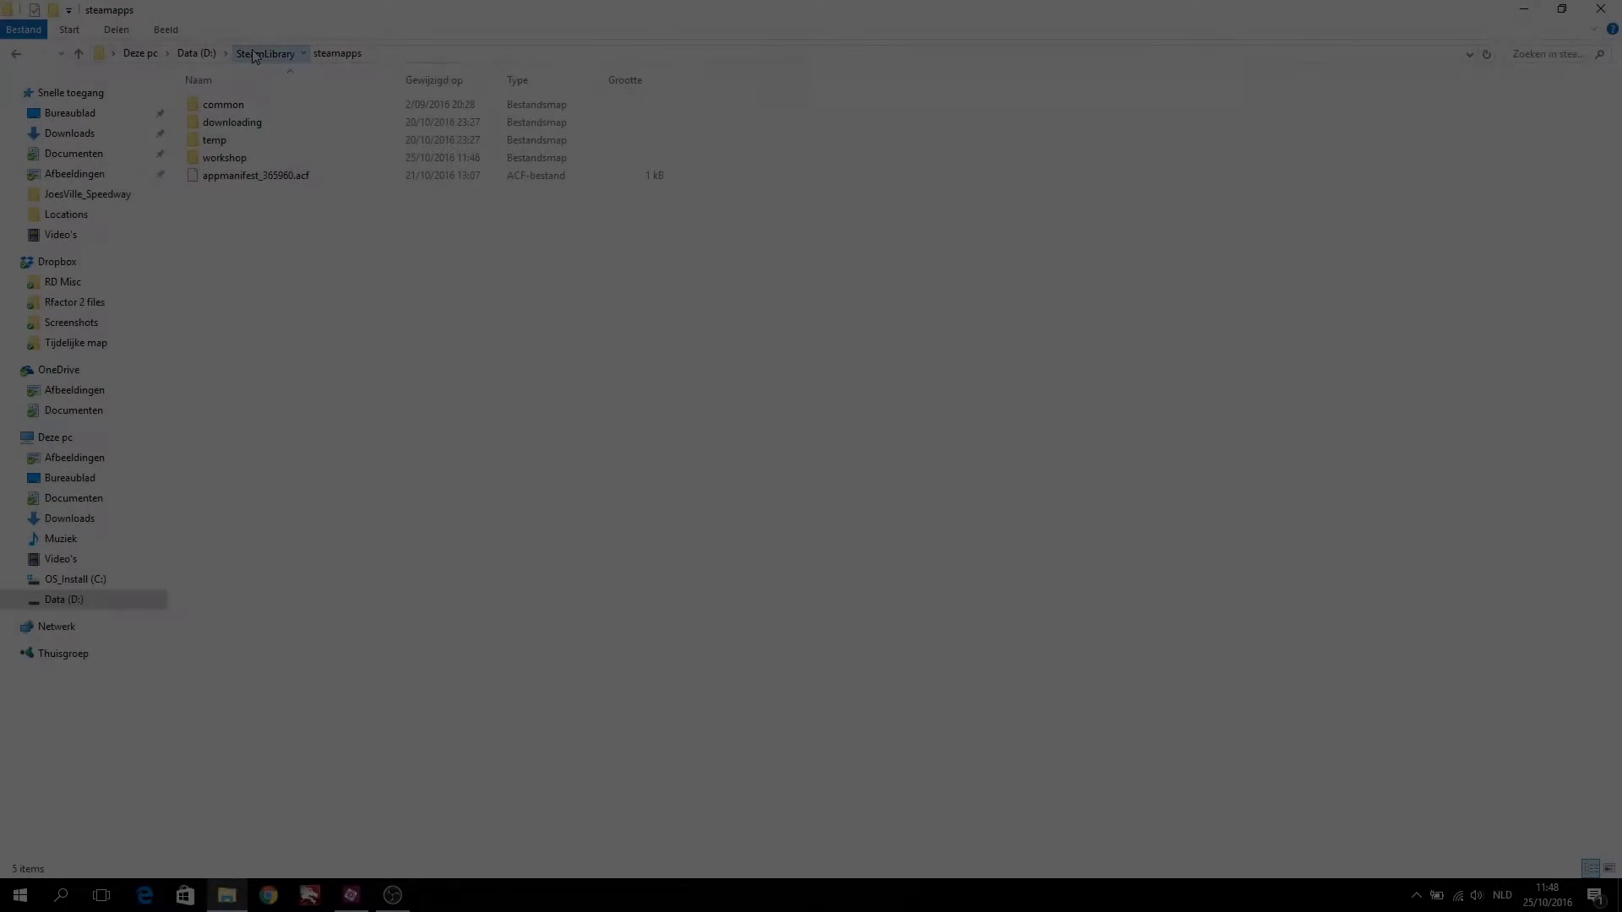
# - In File Explorer, open the folder SteamLibrary\steamapps\common\rFactor 2\Support\Tools
pyautogui.click(269, 53)
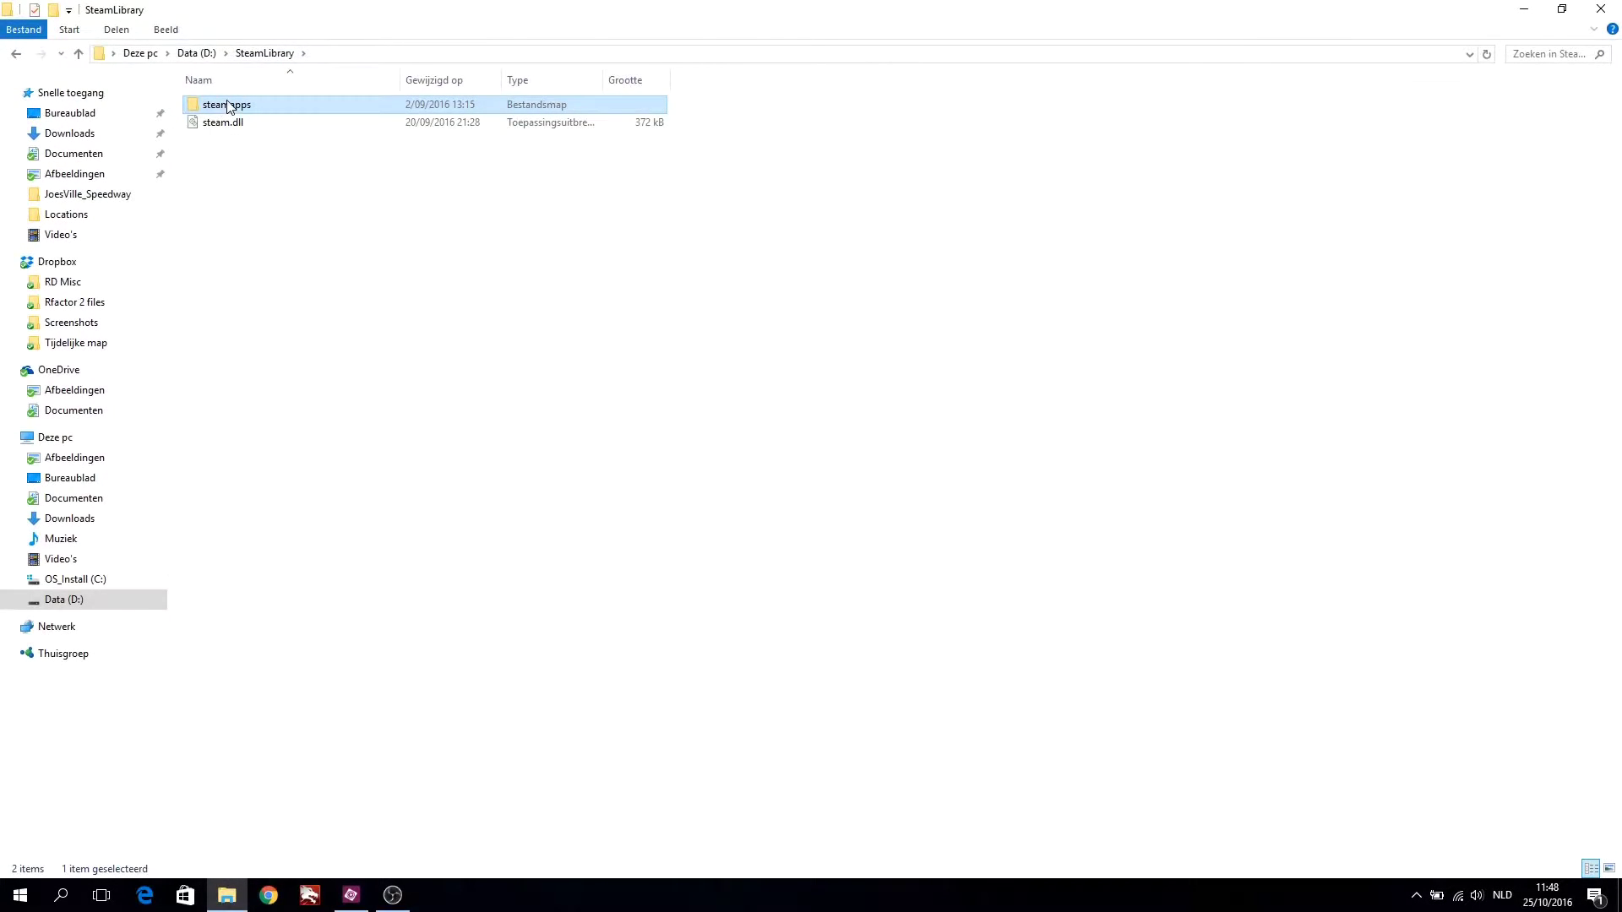
pyautogui.doubleClick(226, 105)
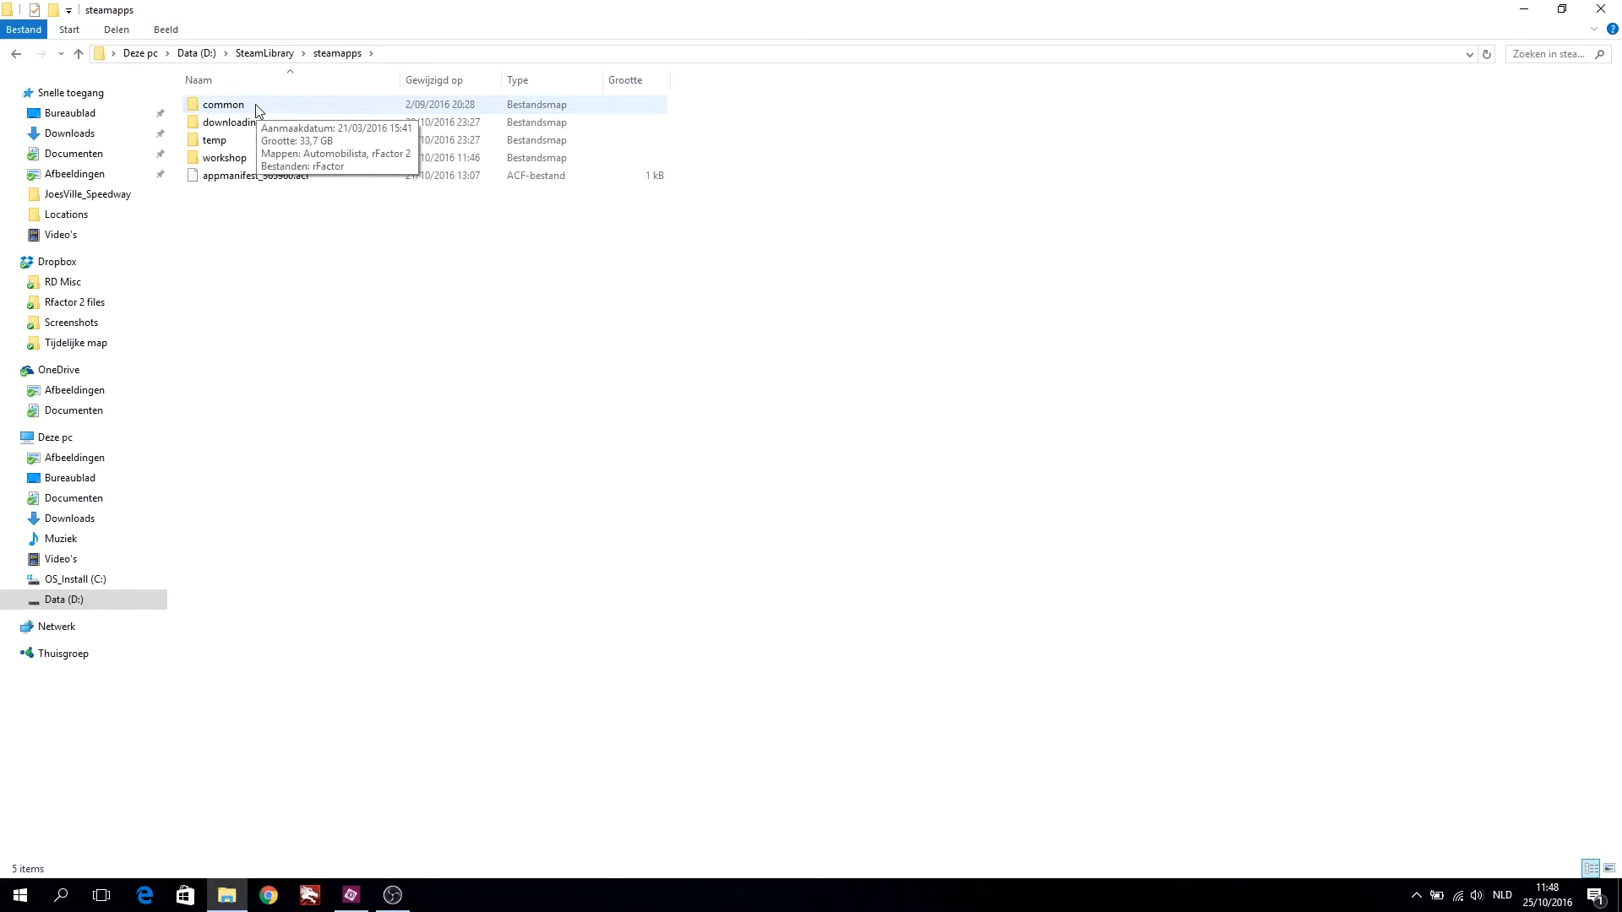
pyautogui.doubleClick(257, 111)
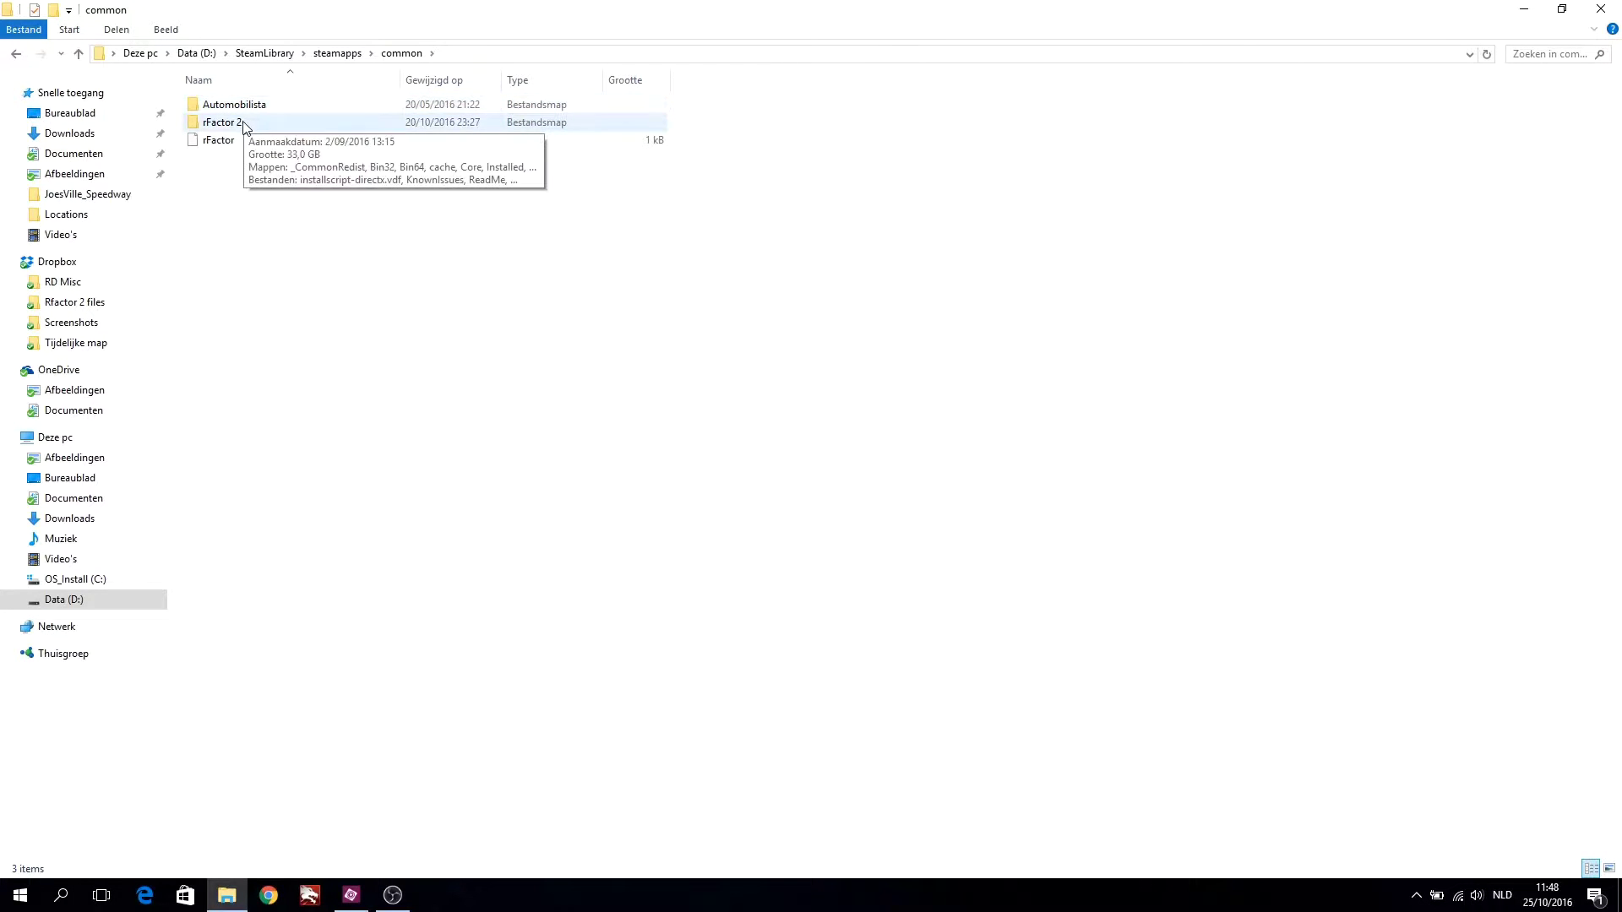
pyautogui.doubleClick(244, 129)
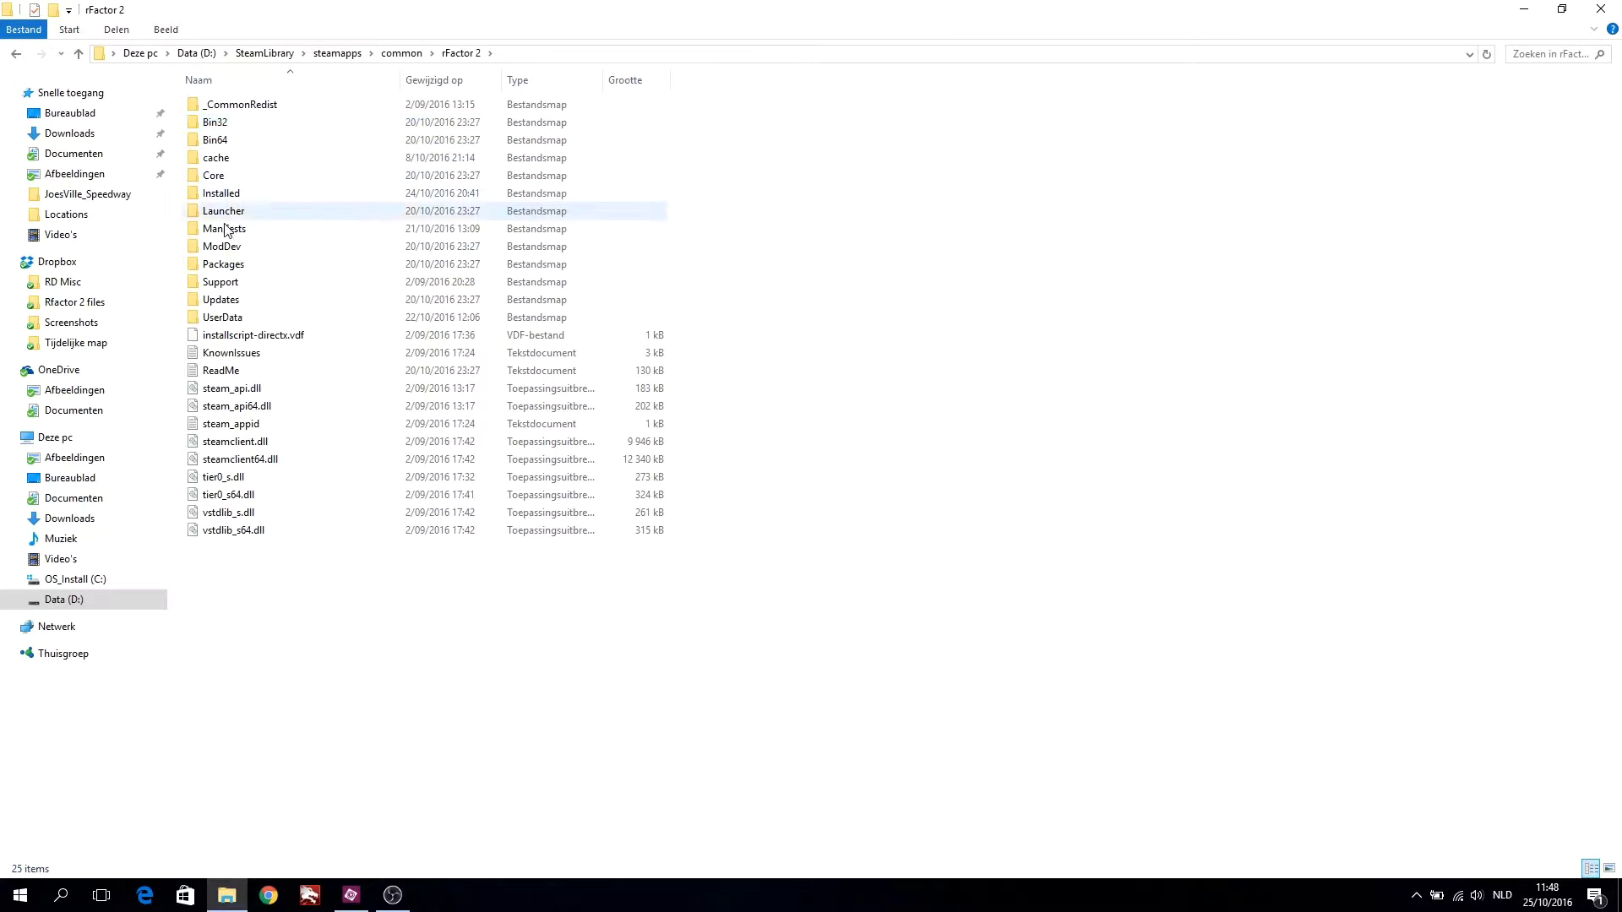
pyautogui.doubleClick(224, 290)
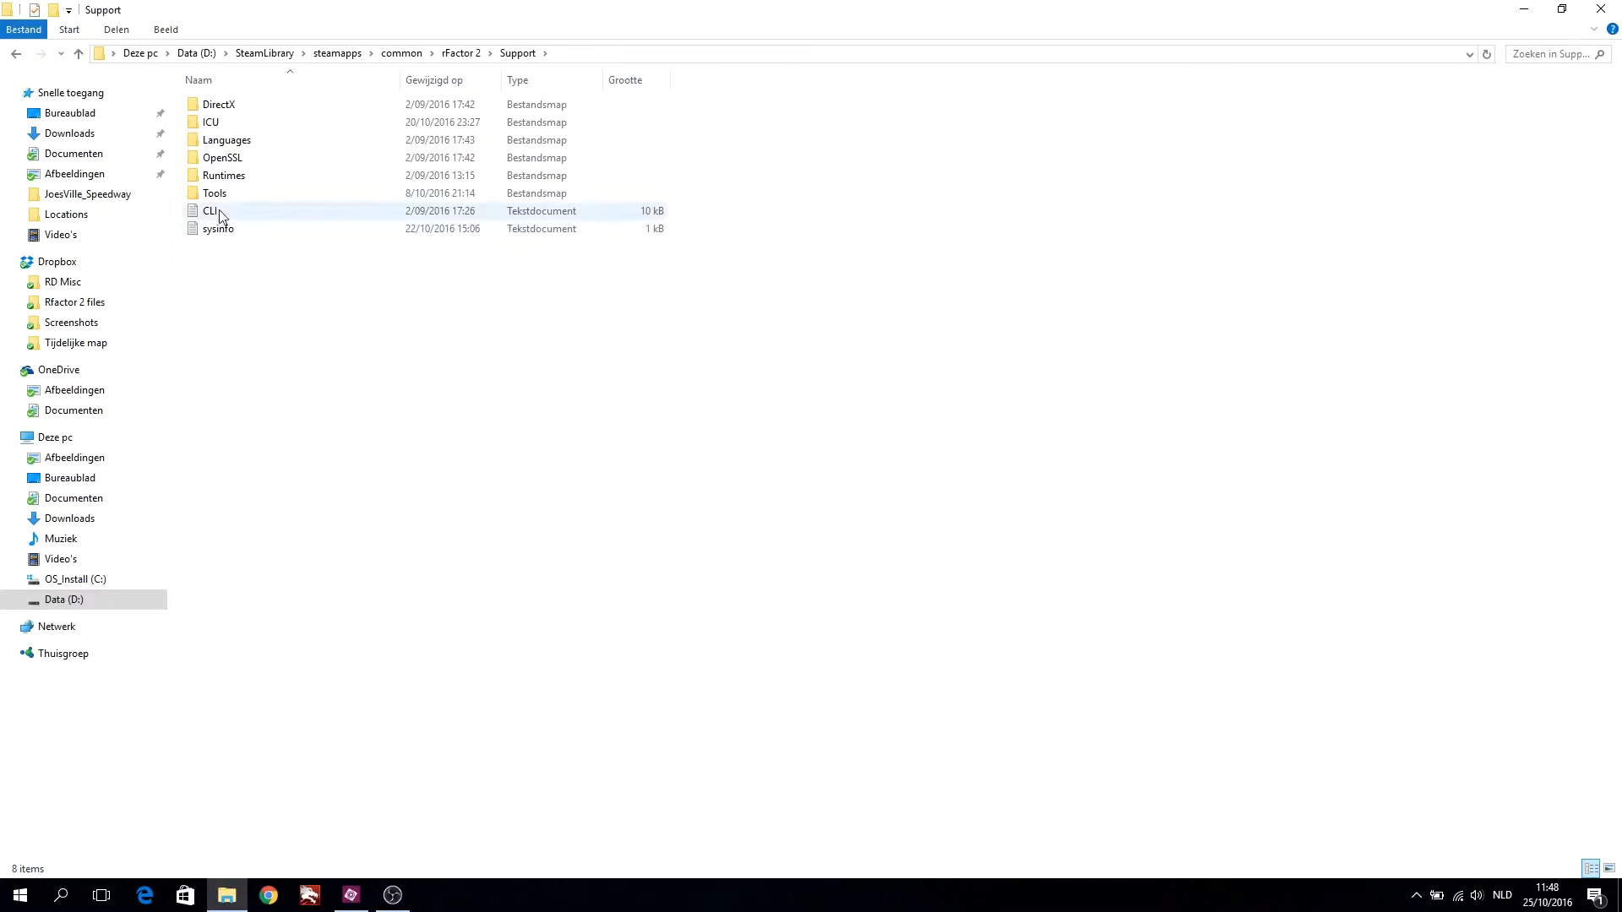
pyautogui.doubleClick(213, 193)
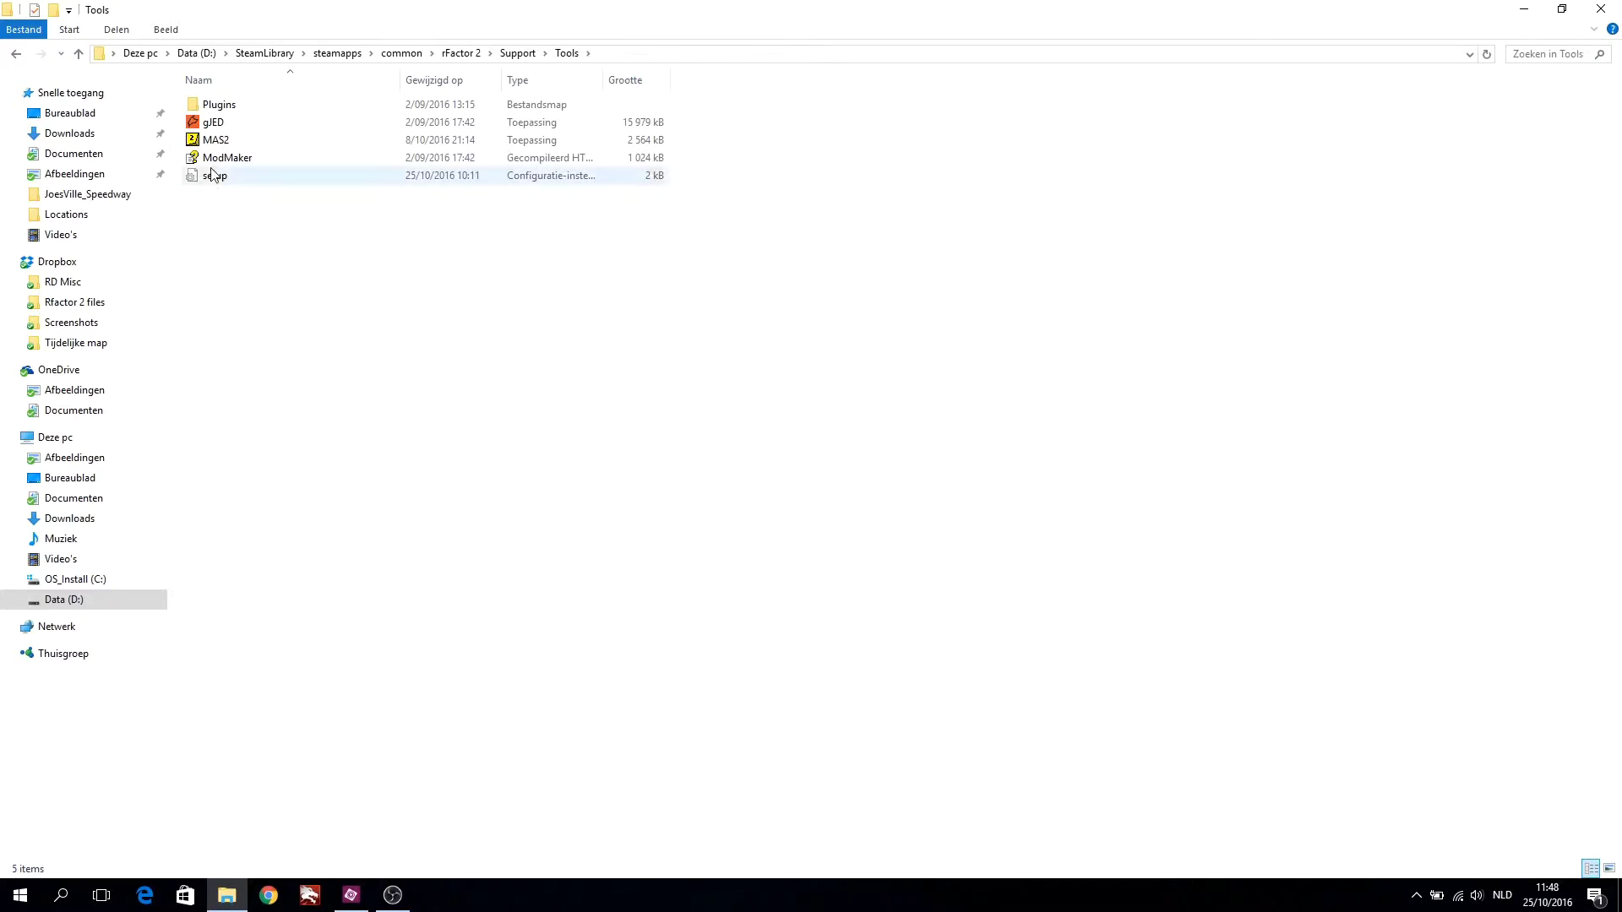
# - Bring up the option for sending a desktop shortcut of the gJED application, and close the folder window
pyautogui.click(231, 127)
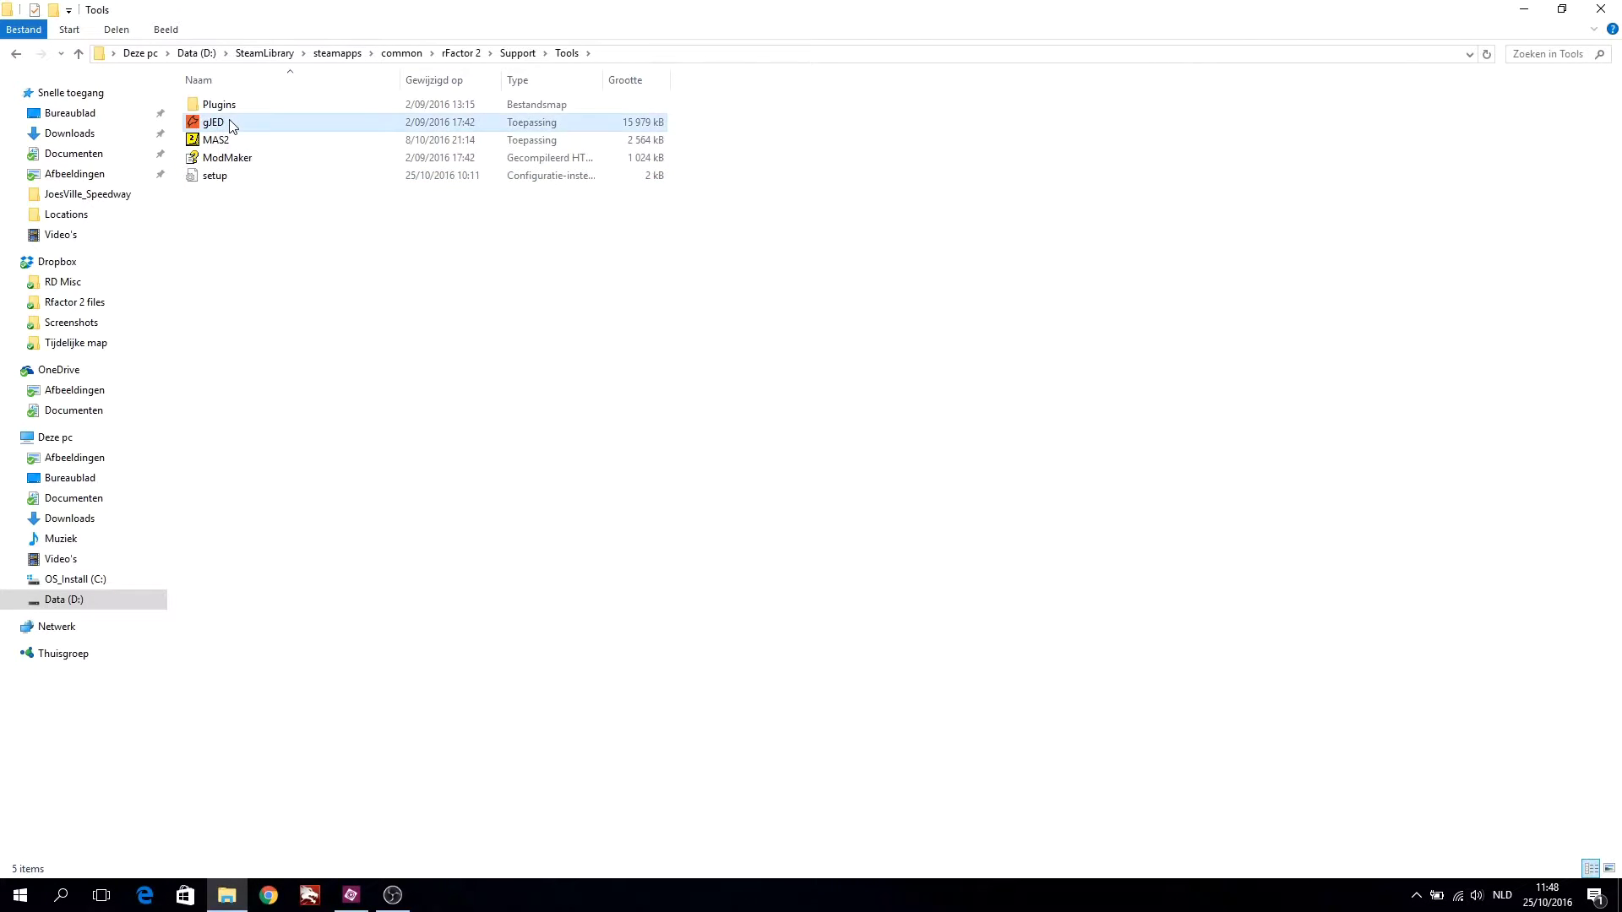
pyautogui.rightClick(418, 123)
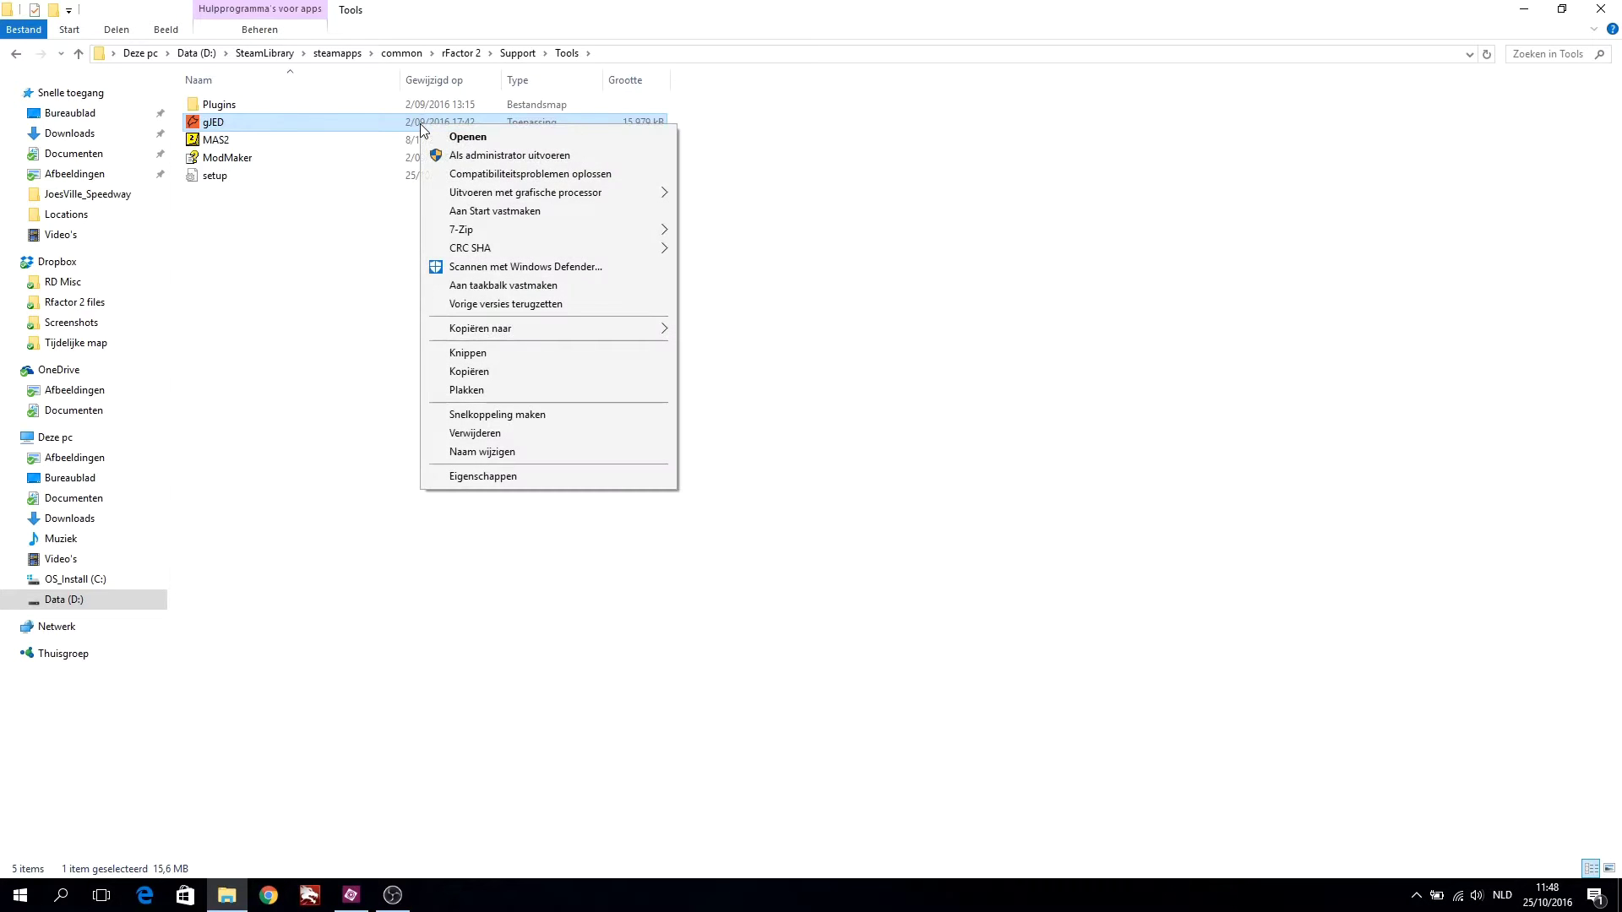
pyautogui.moveTo(565, 328)
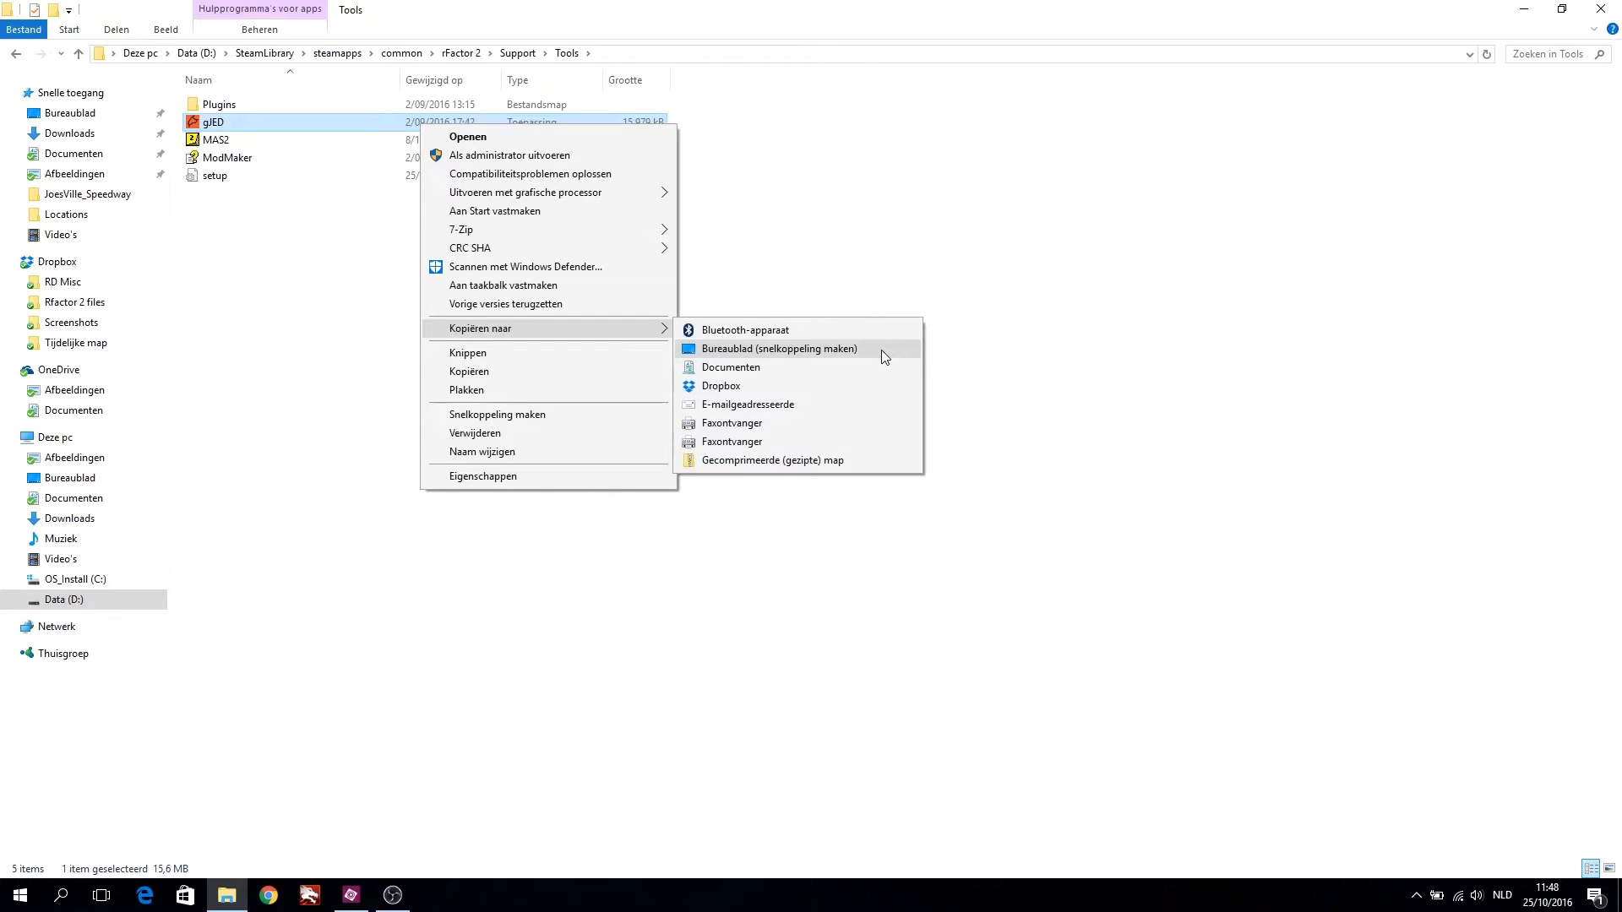
pyautogui.click(1608, 13)
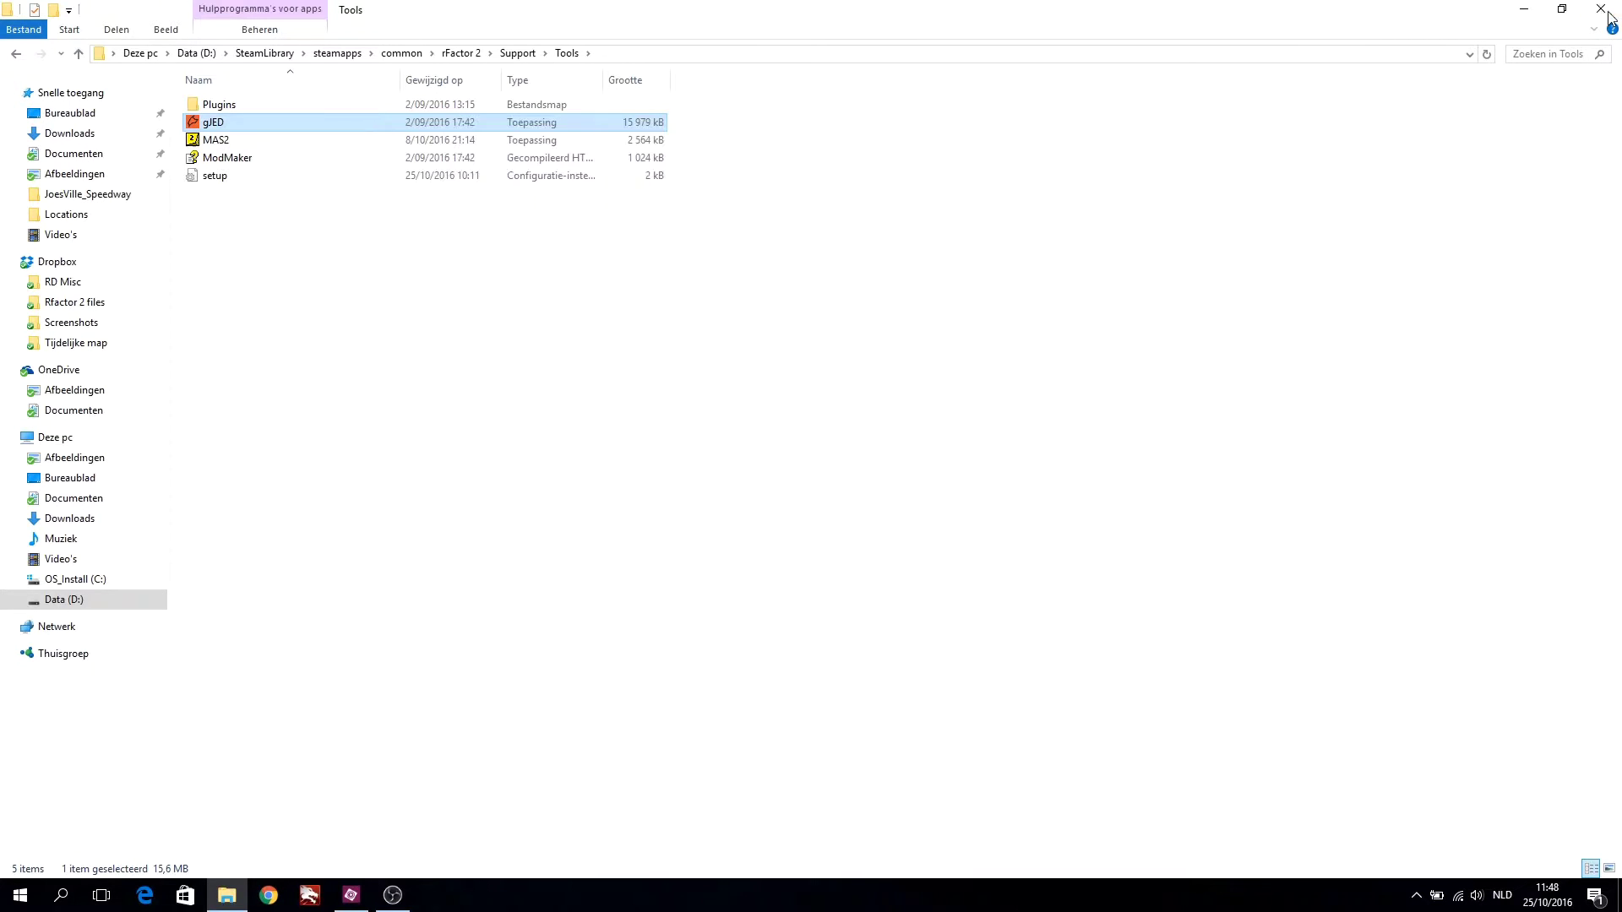
pyautogui.click(1603, 10)
# - Launch gJED, set its shader path to the rFactor 2\ModDev\Shared folder, and accept the graphics setup
pyautogui.doubleClick(617, 255)
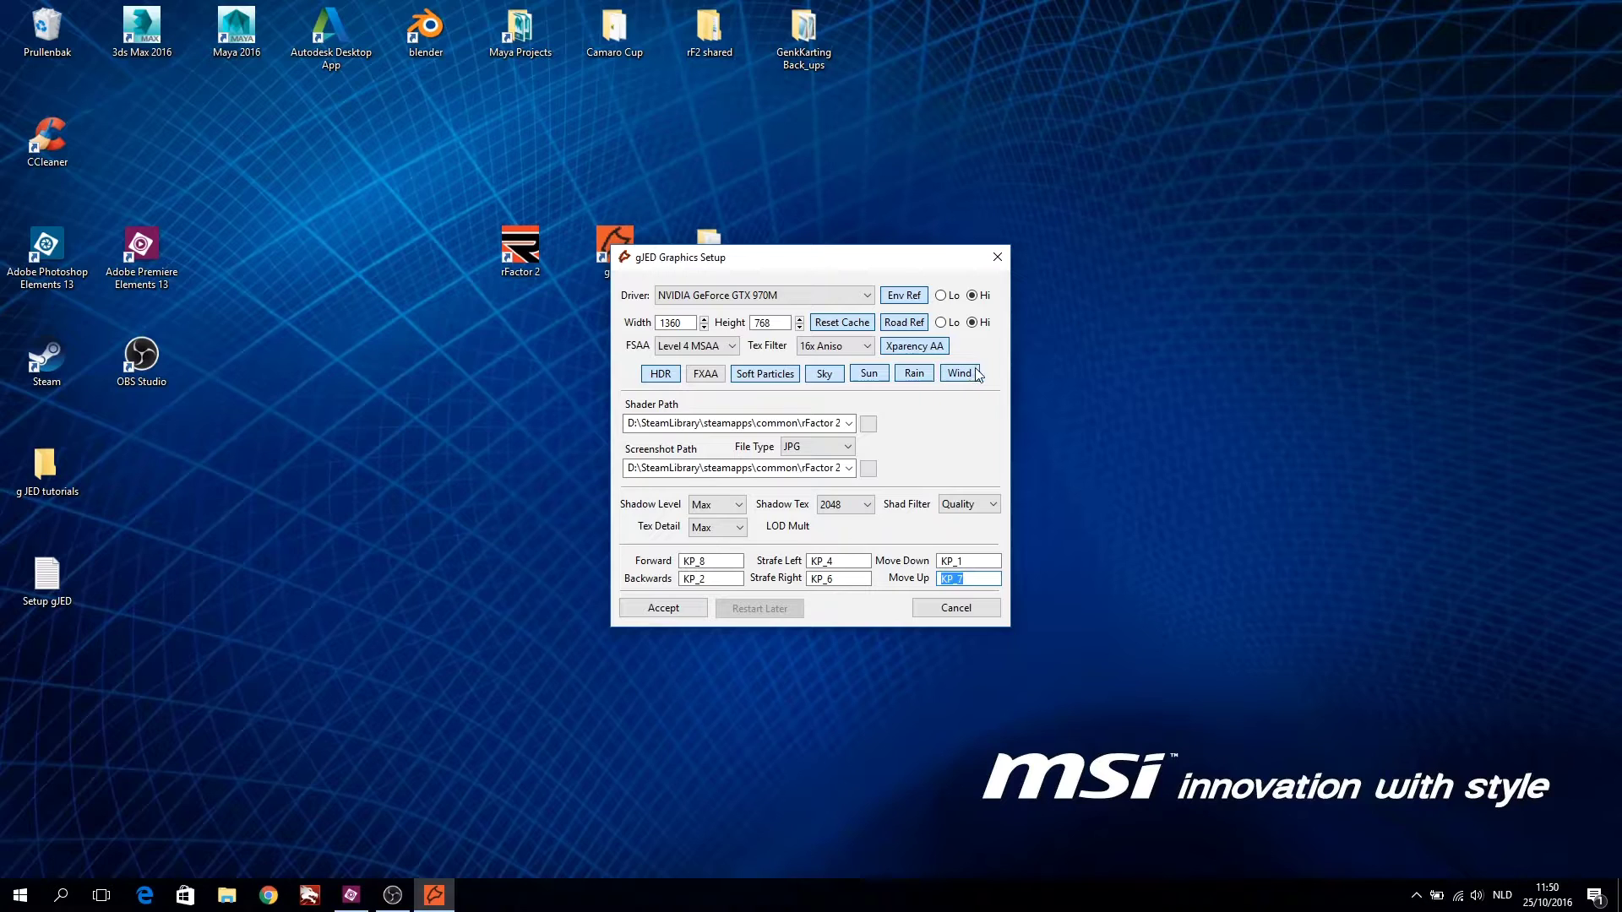
pyautogui.click(869, 425)
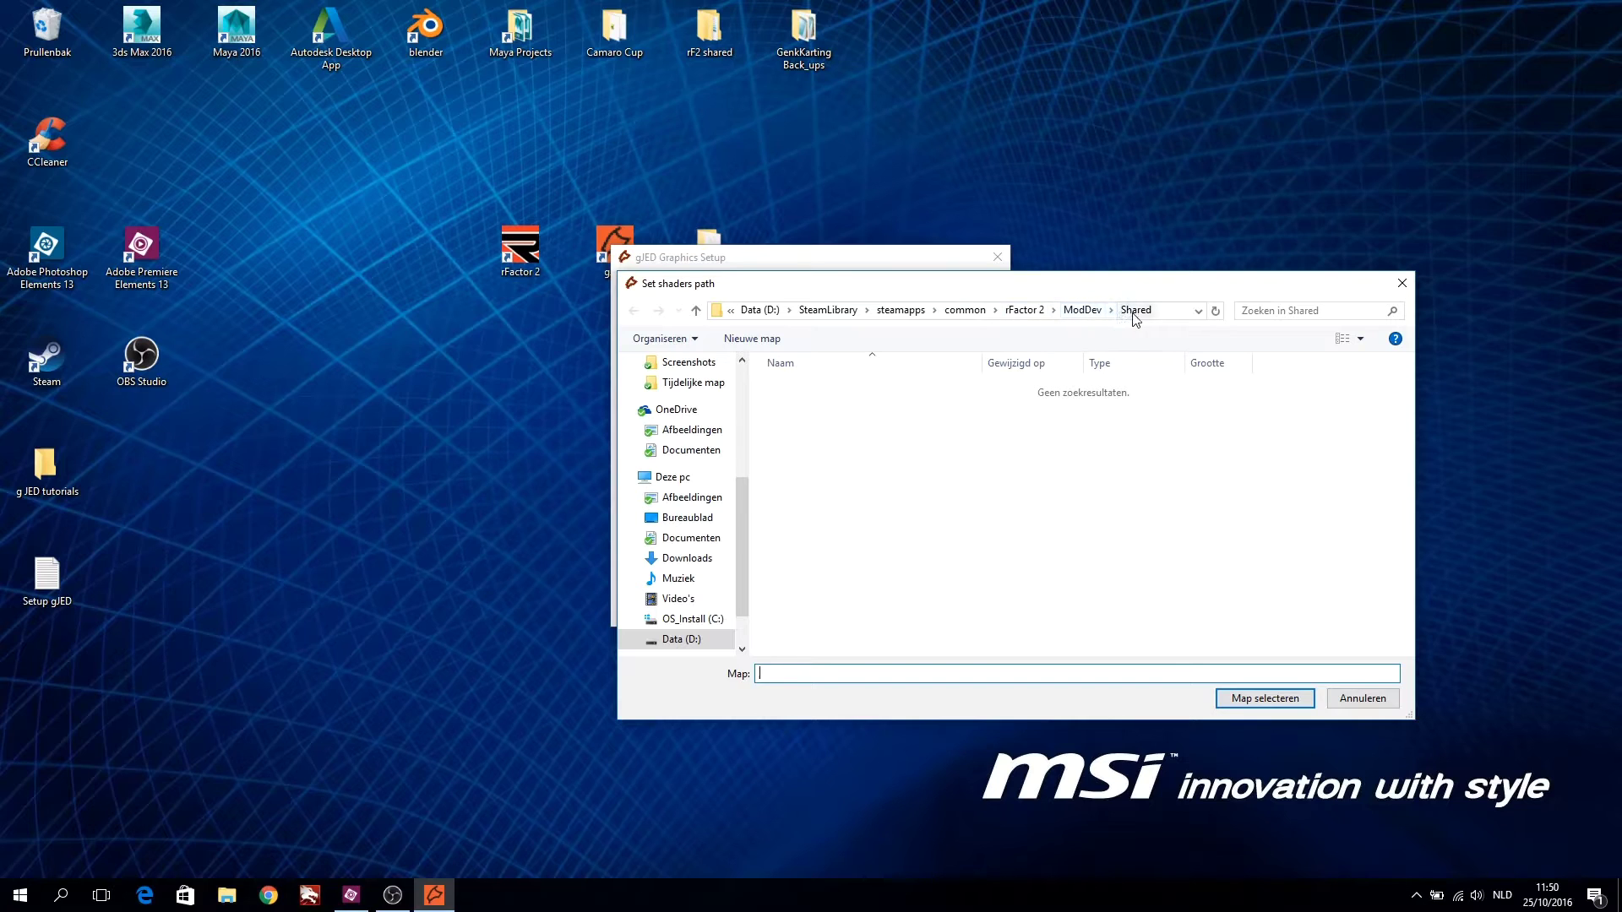
pyautogui.click(1082, 310)
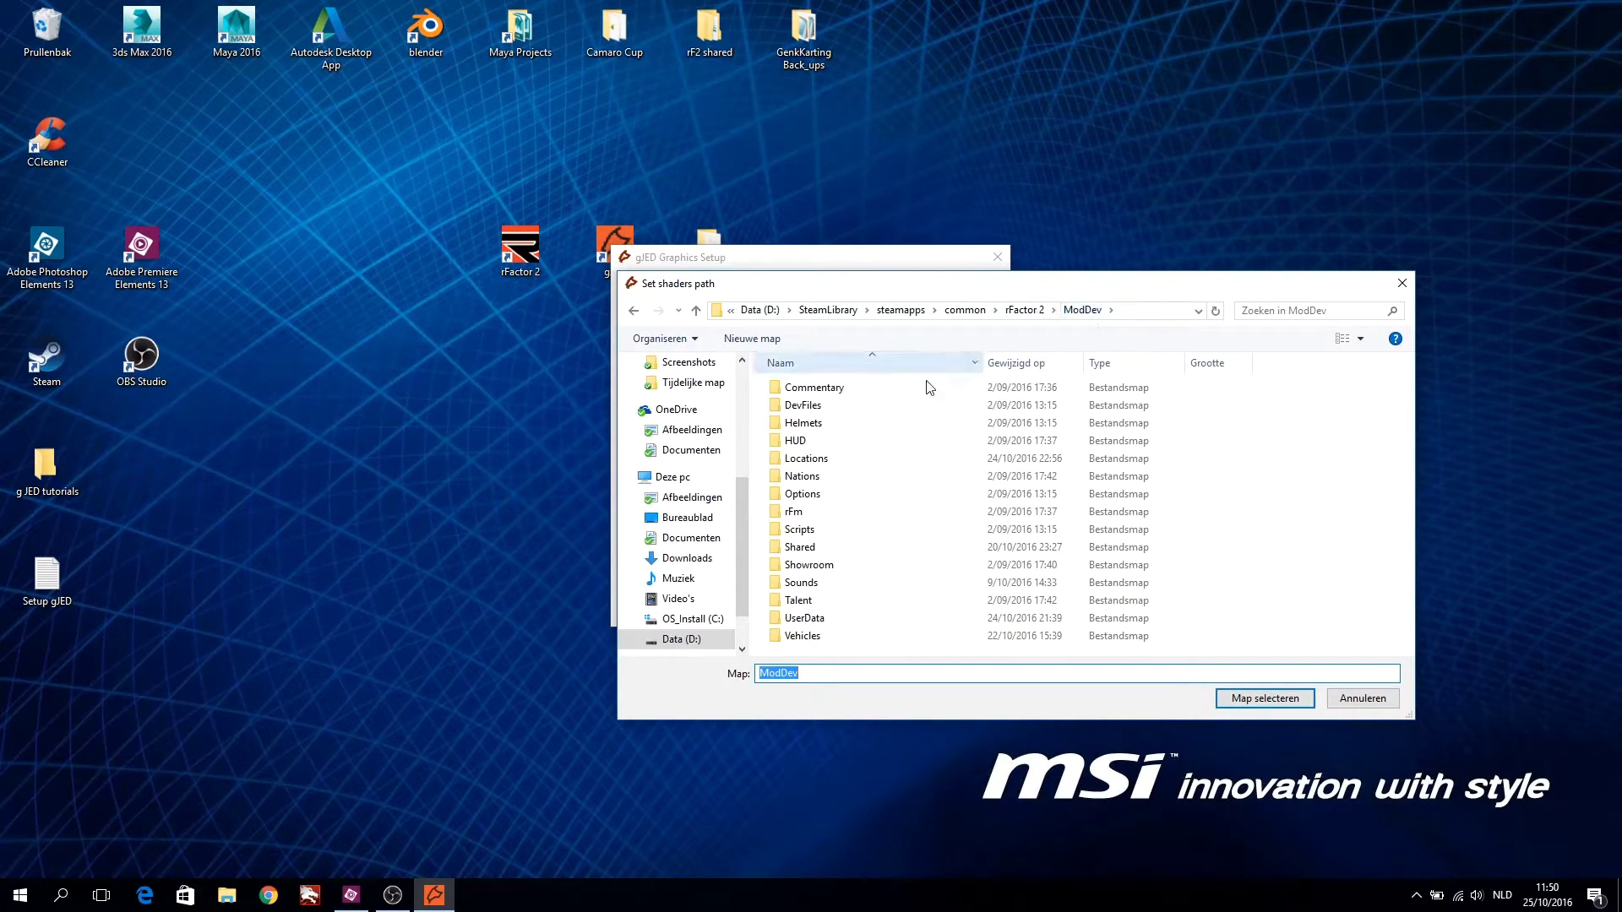
pyautogui.click(794, 549)
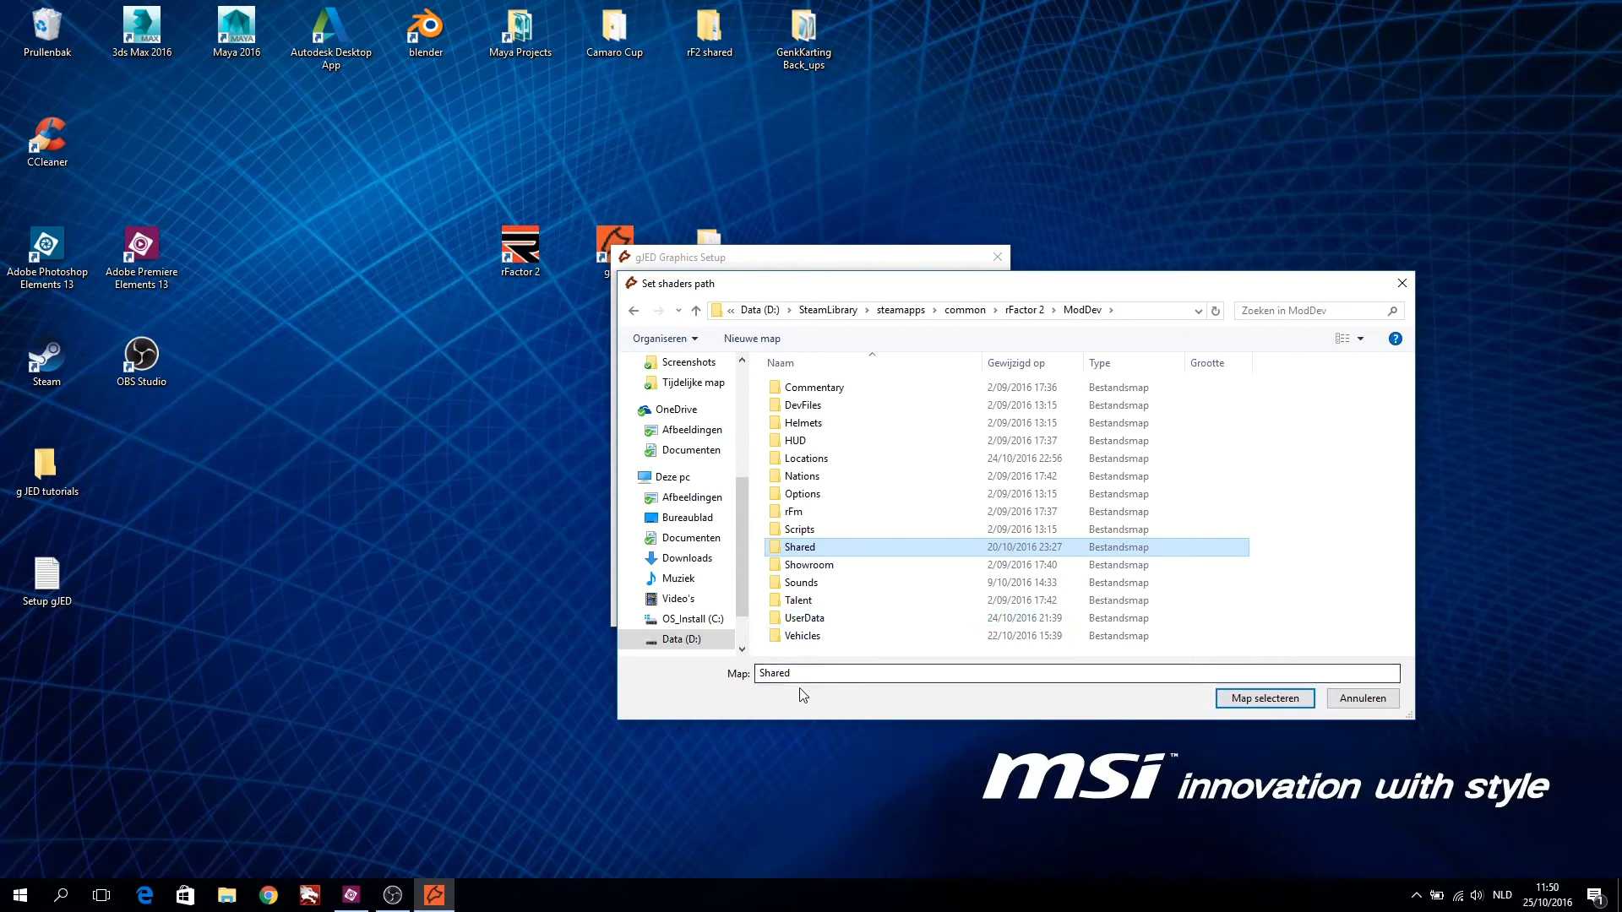
pyautogui.click(1245, 698)
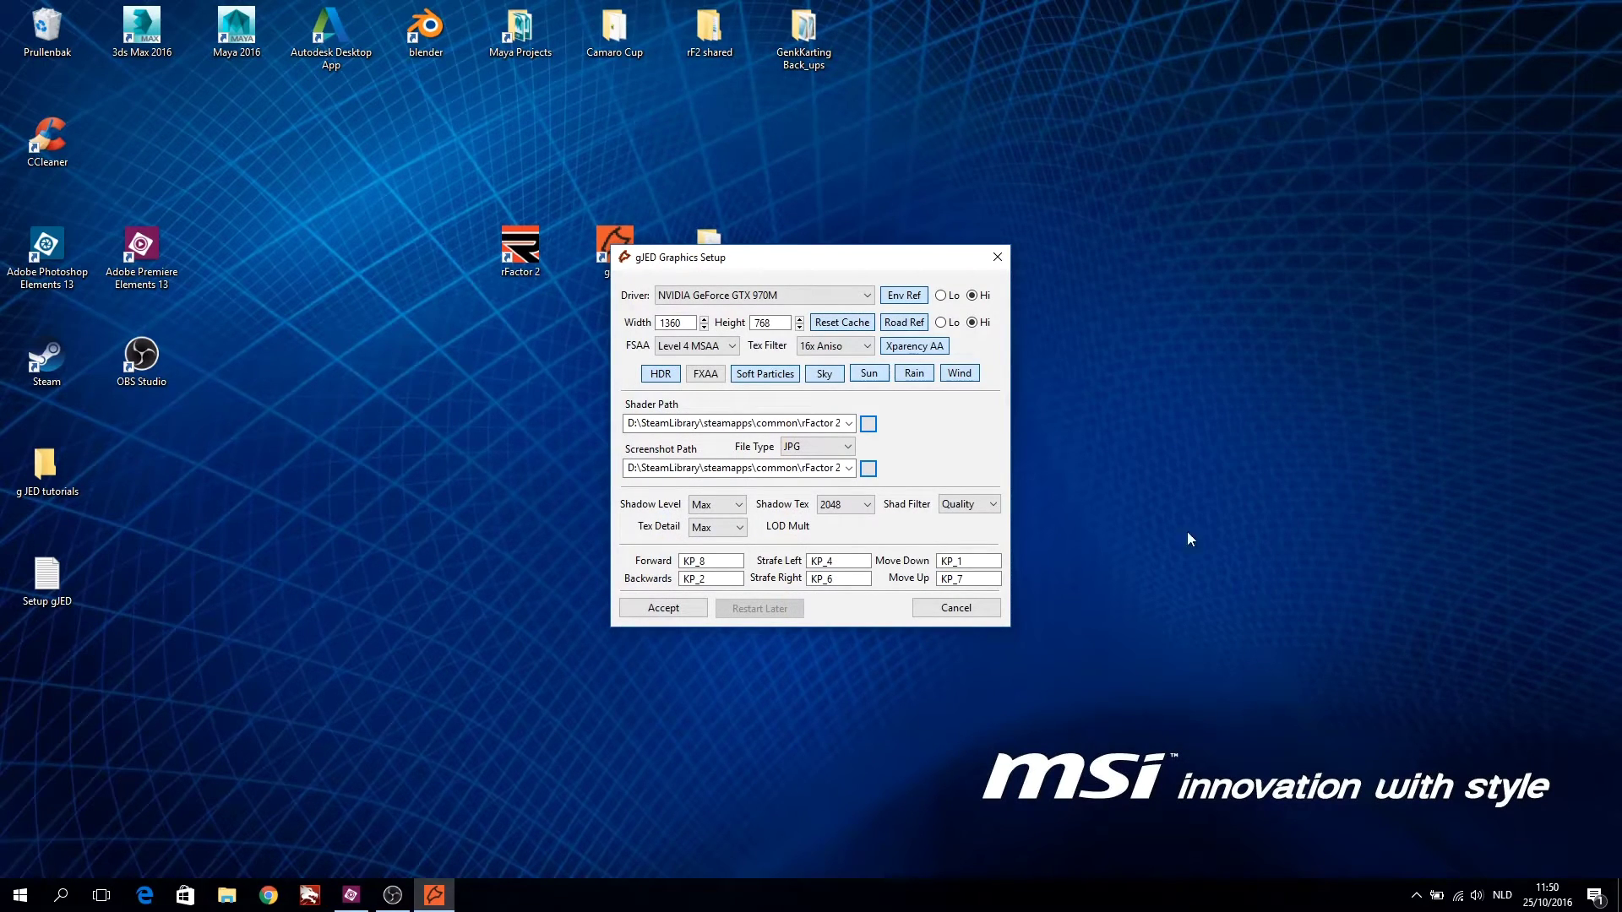
pyautogui.click(691, 610)
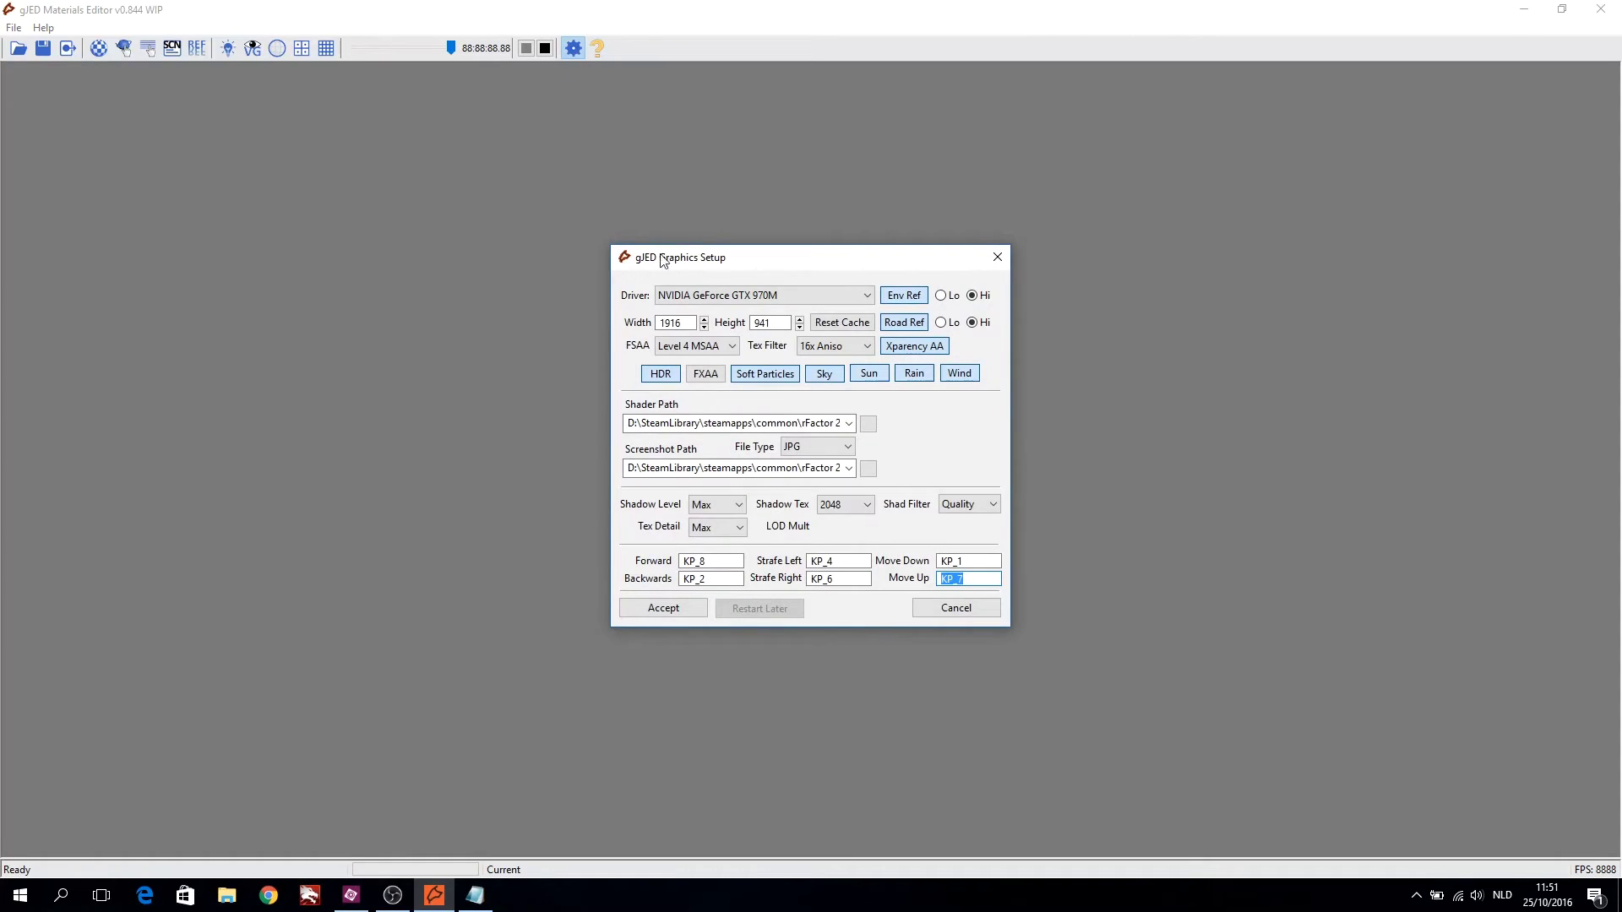
# - Check the width and height values in the Graphics Setup dialog
pyautogui.doubleClick(686, 321)
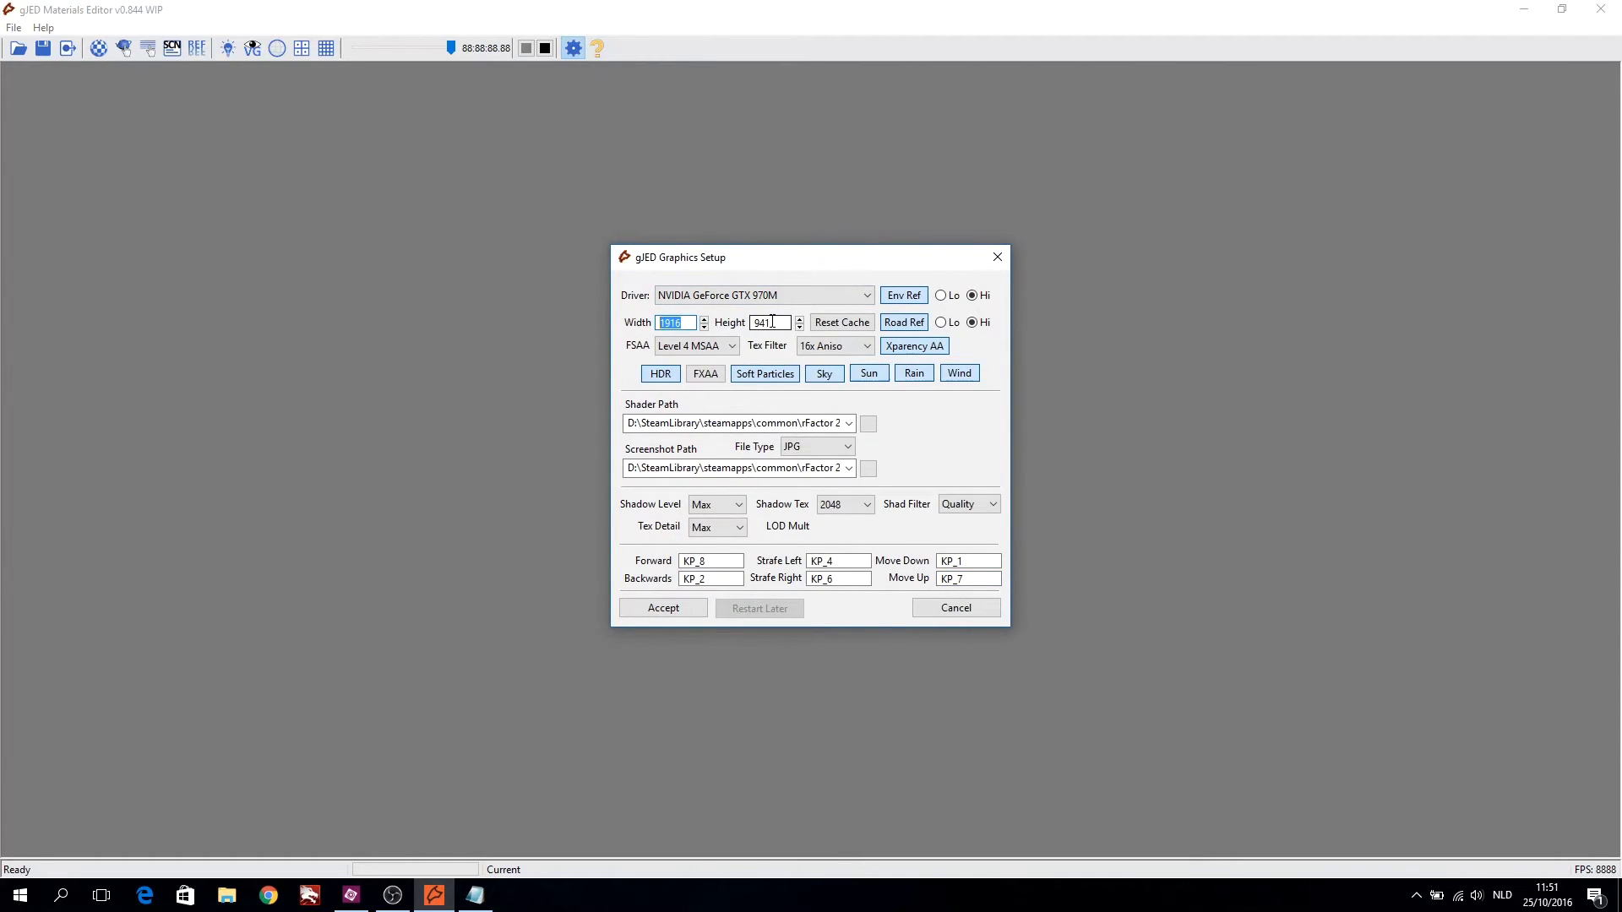
pyautogui.doubleClick(772, 322)
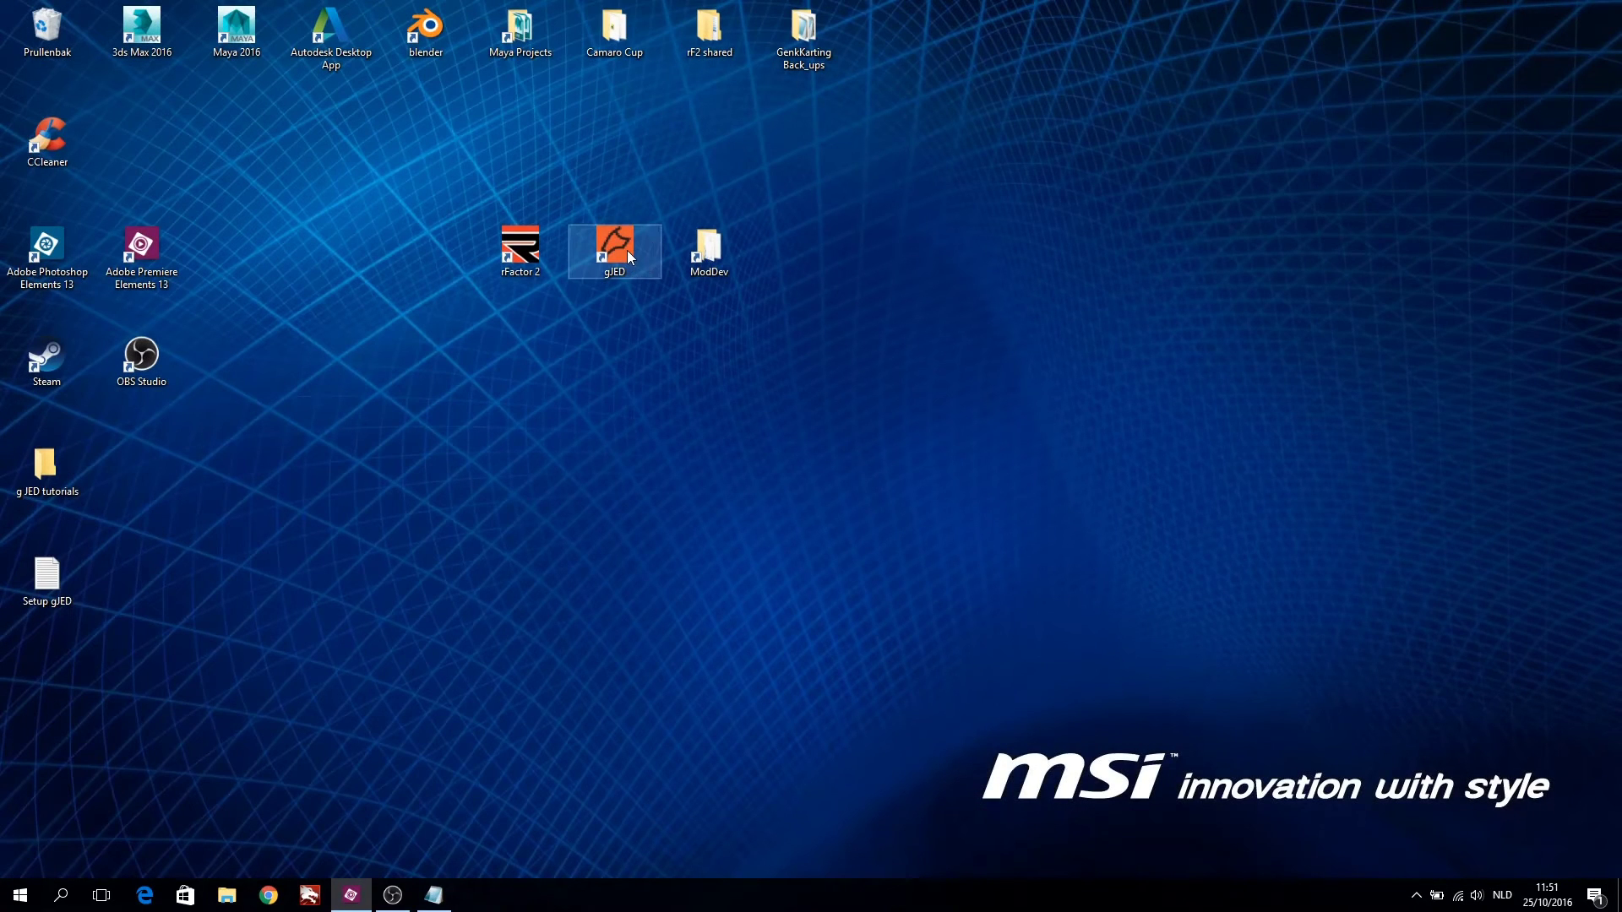
# - Relaunch gJED from the desktop and check the ends of the shader and screenshot paths
pyautogui.doubleClick(625, 252)
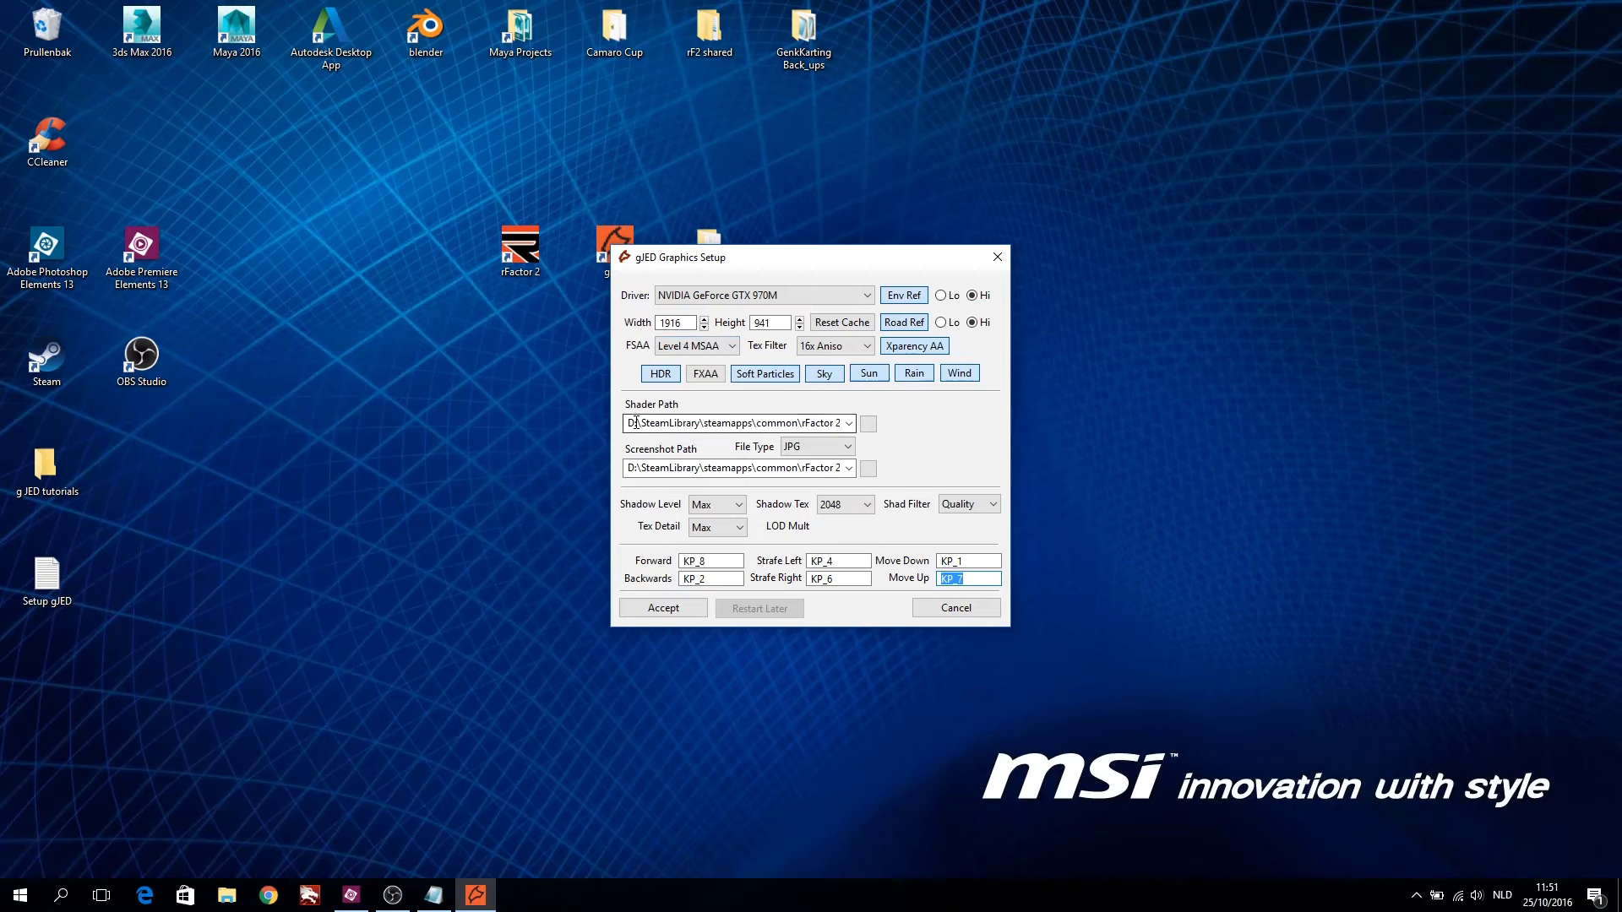
pyautogui.click(740, 420)
pyautogui.click(833, 465)
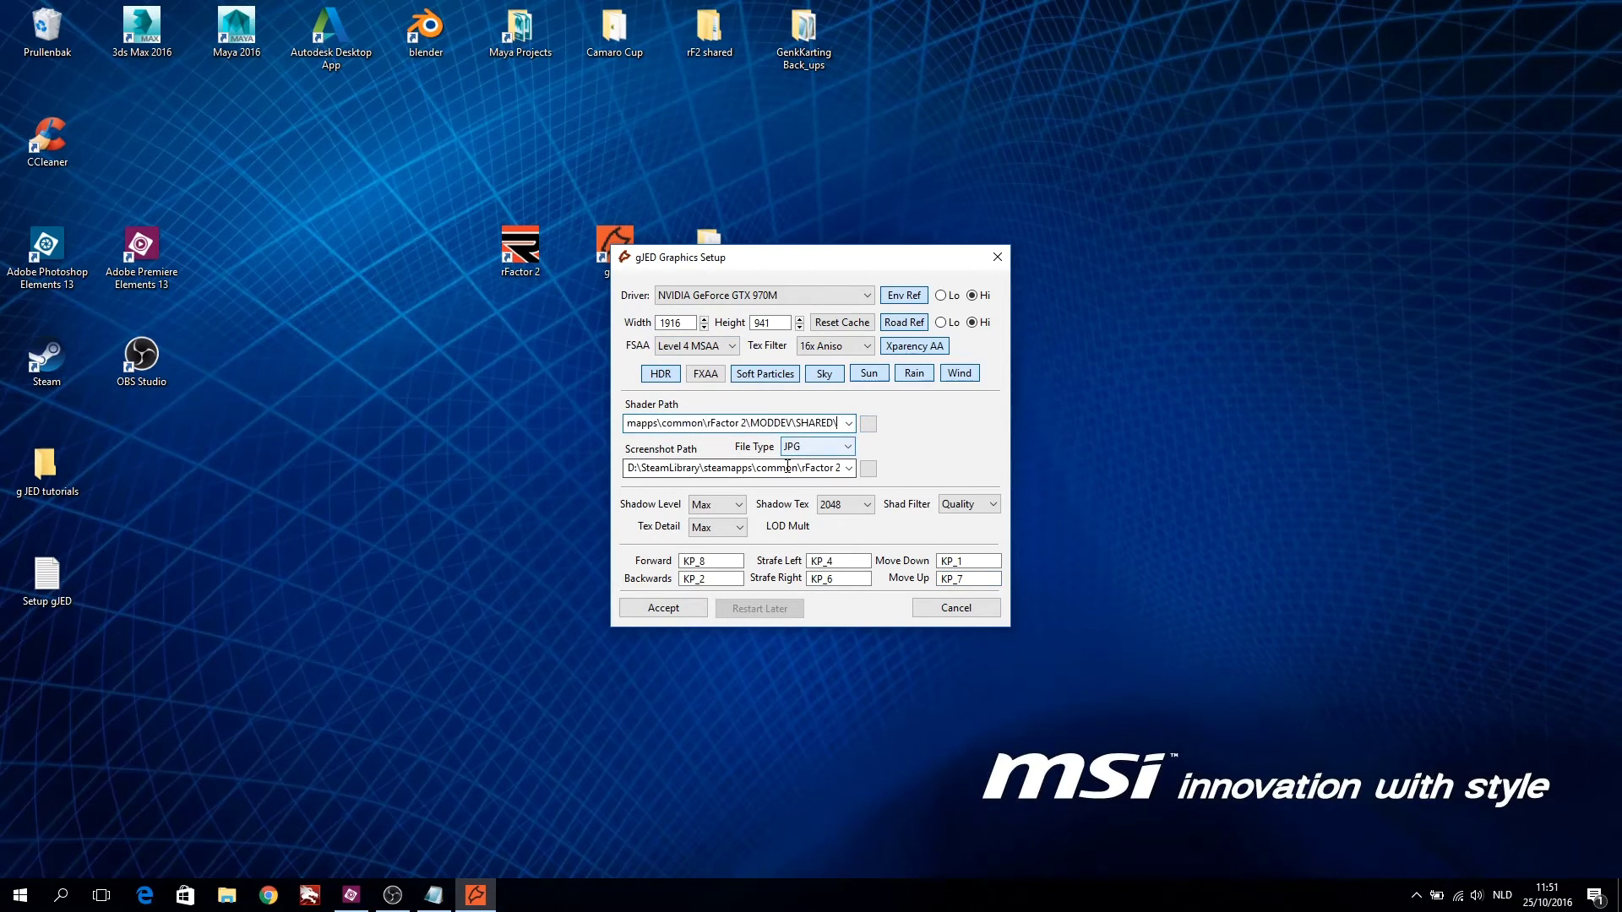
pyautogui.click(834, 467)
# - Keep Shadow Level at Max, Shadow Tex at 2048 and Shad Filter at Quality, and accept the graphics setup
pyautogui.click(741, 506)
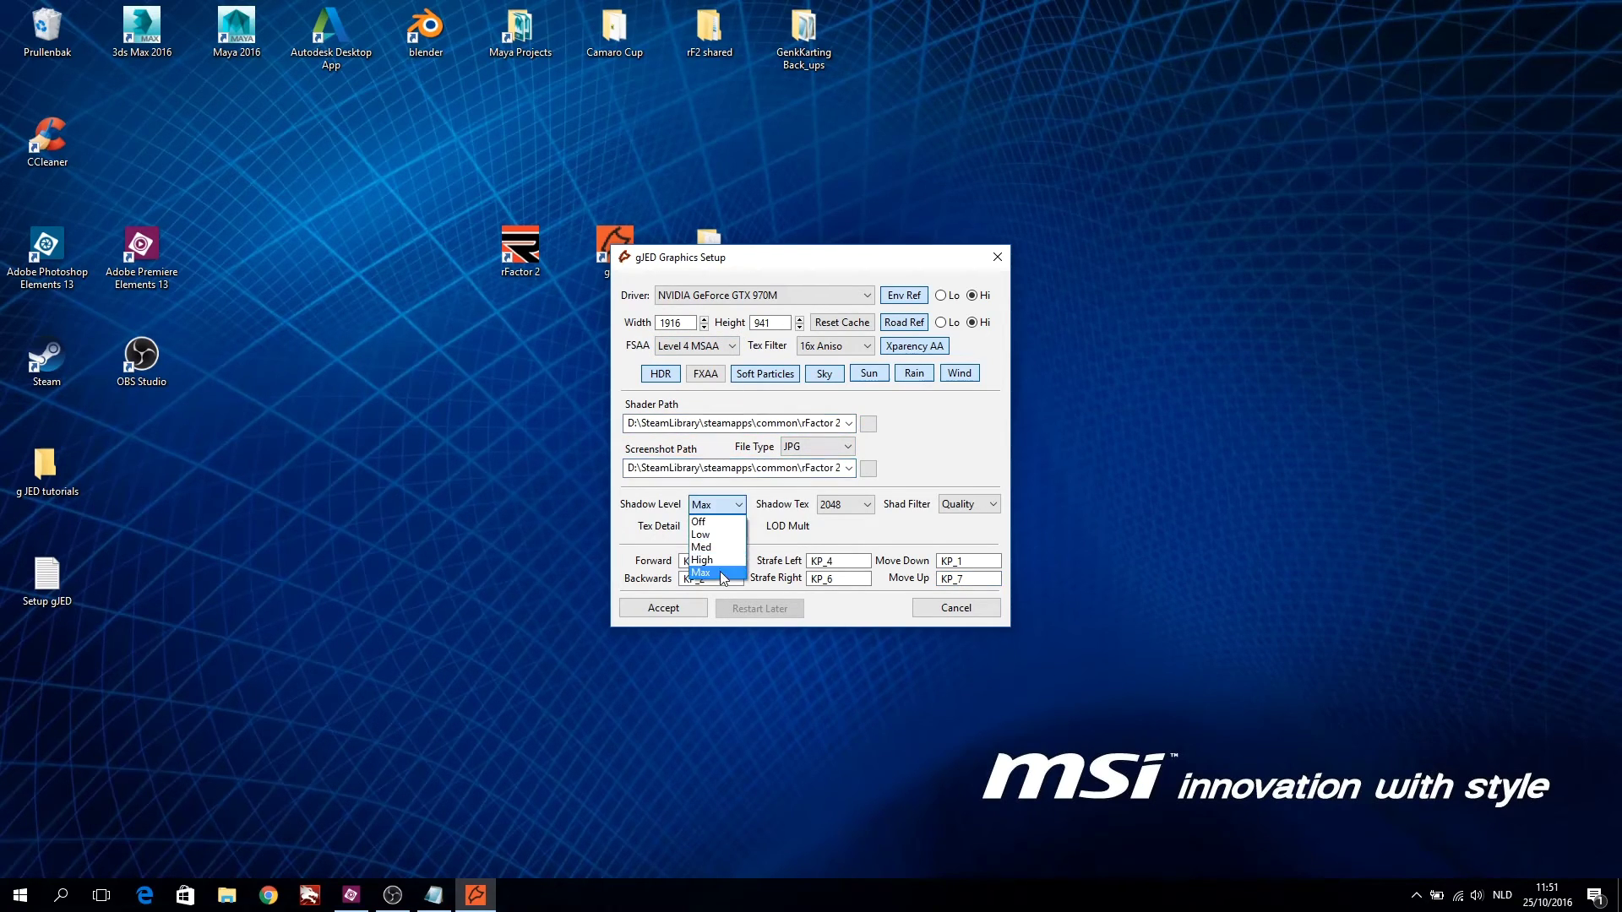
pyautogui.click(859, 509)
pyautogui.click(859, 508)
pyautogui.click(994, 505)
pyautogui.click(993, 505)
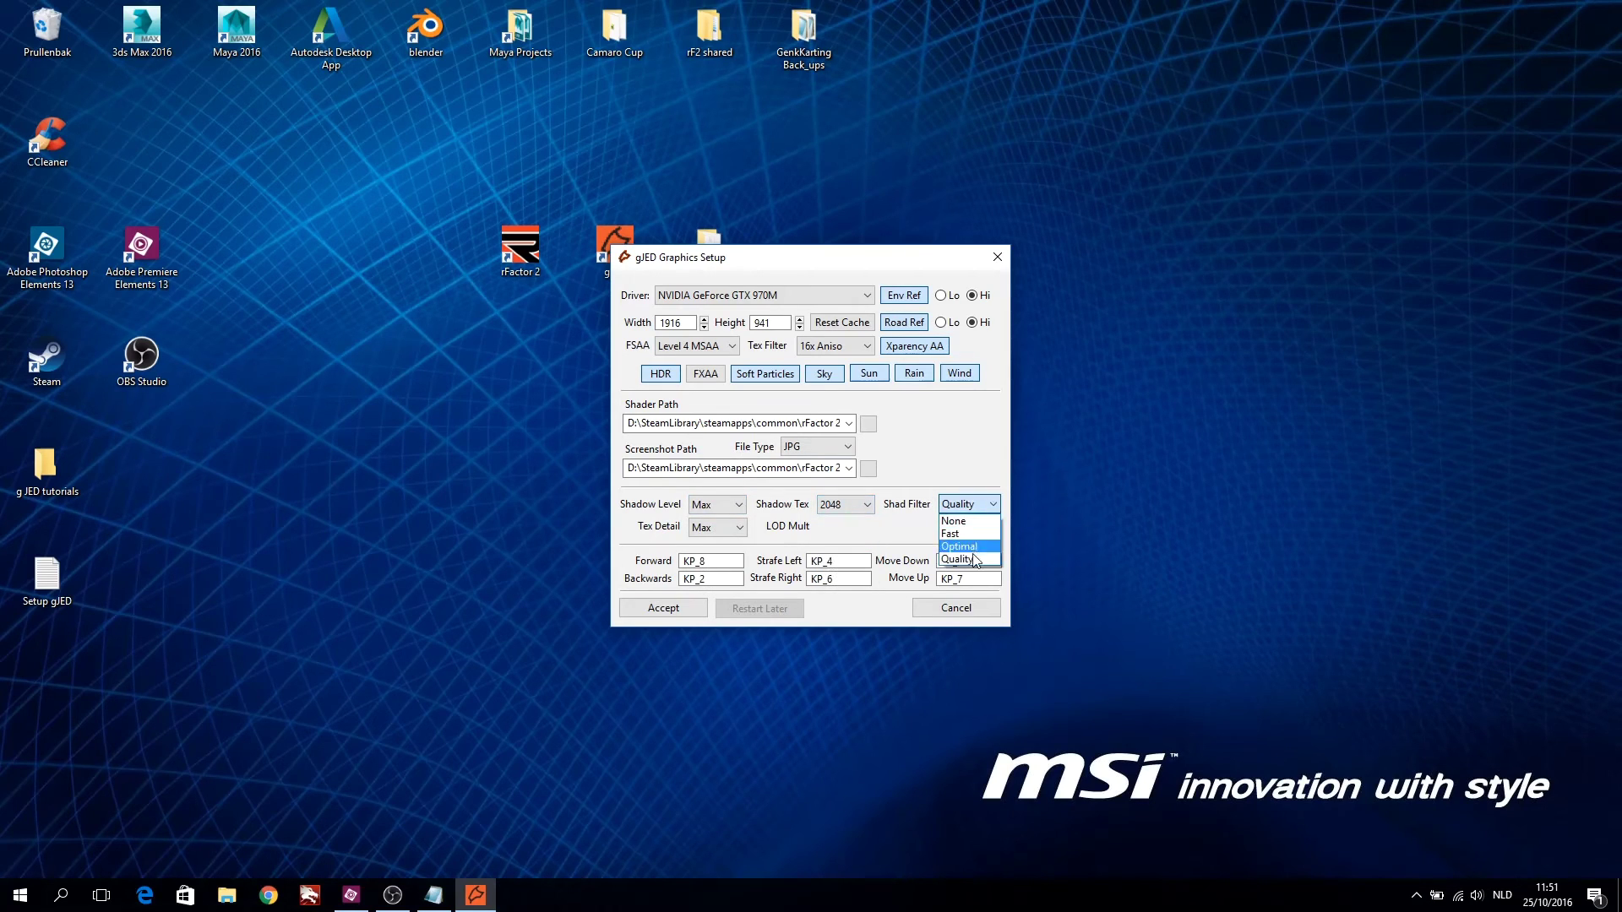
pyautogui.click(653, 633)
pyautogui.click(656, 608)
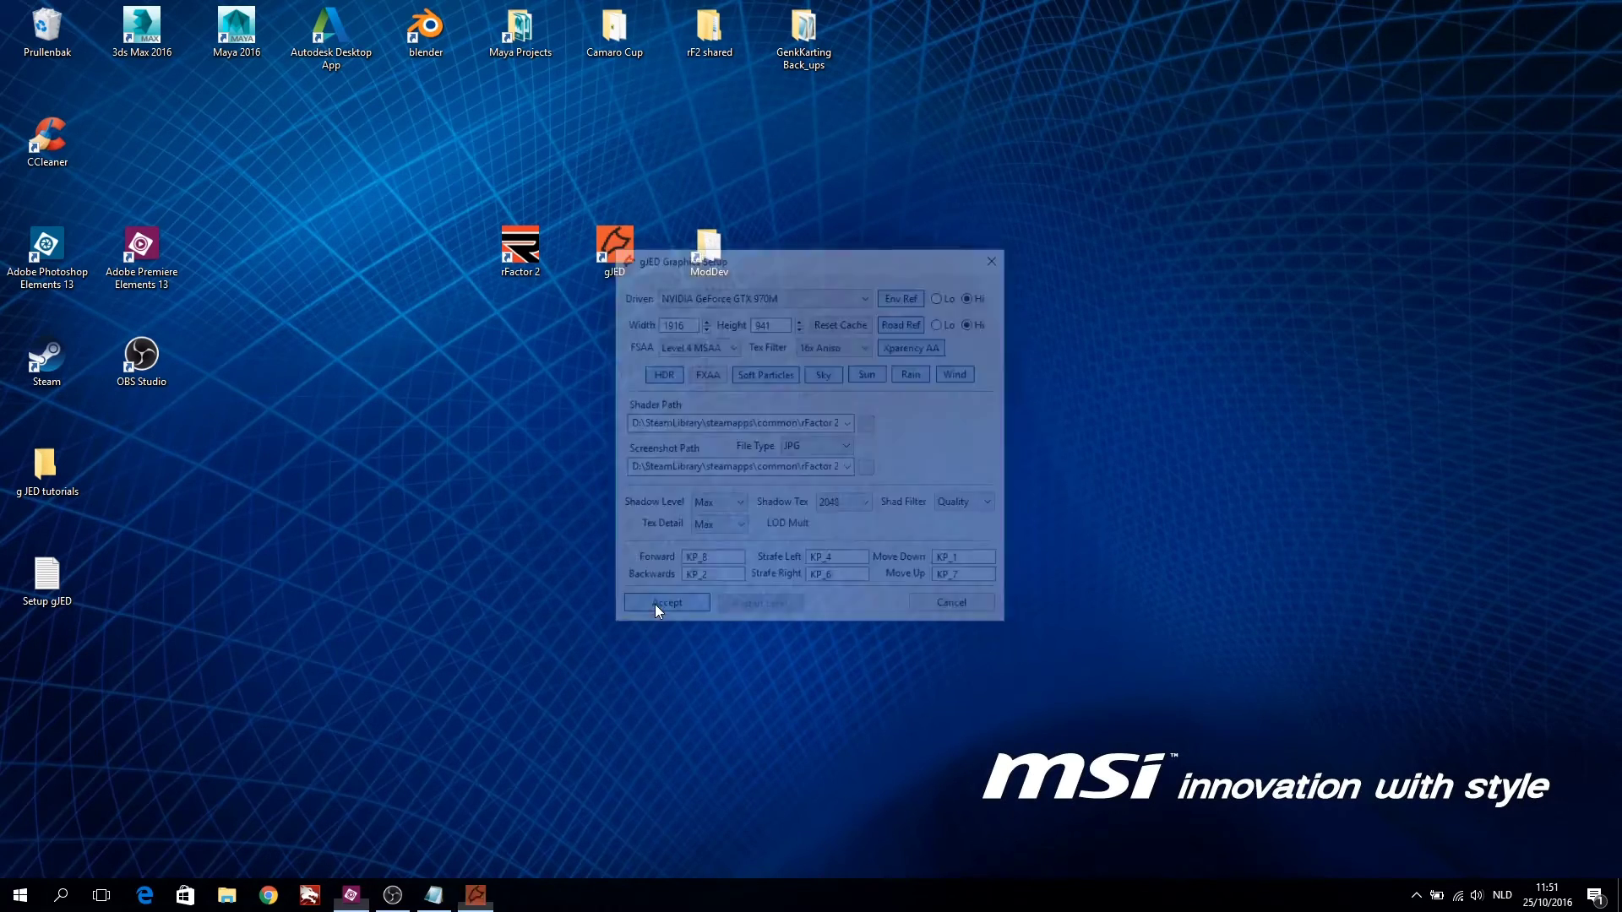